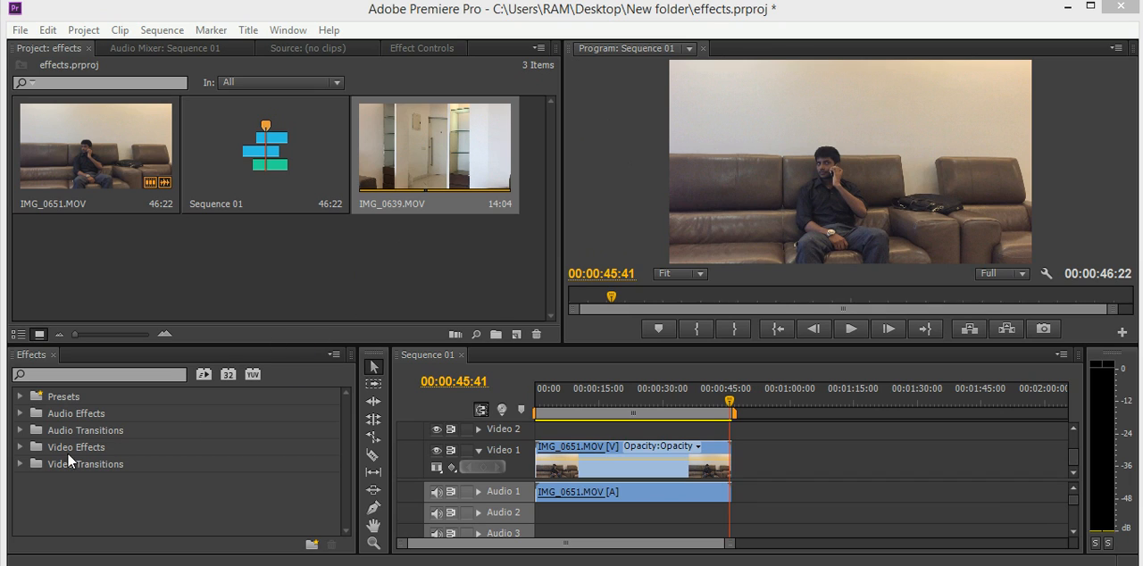
Apply the Additive Dissolve video transition to the start and end of the IMG_0651.MOV clip on Video 1.
left_click(20, 464)
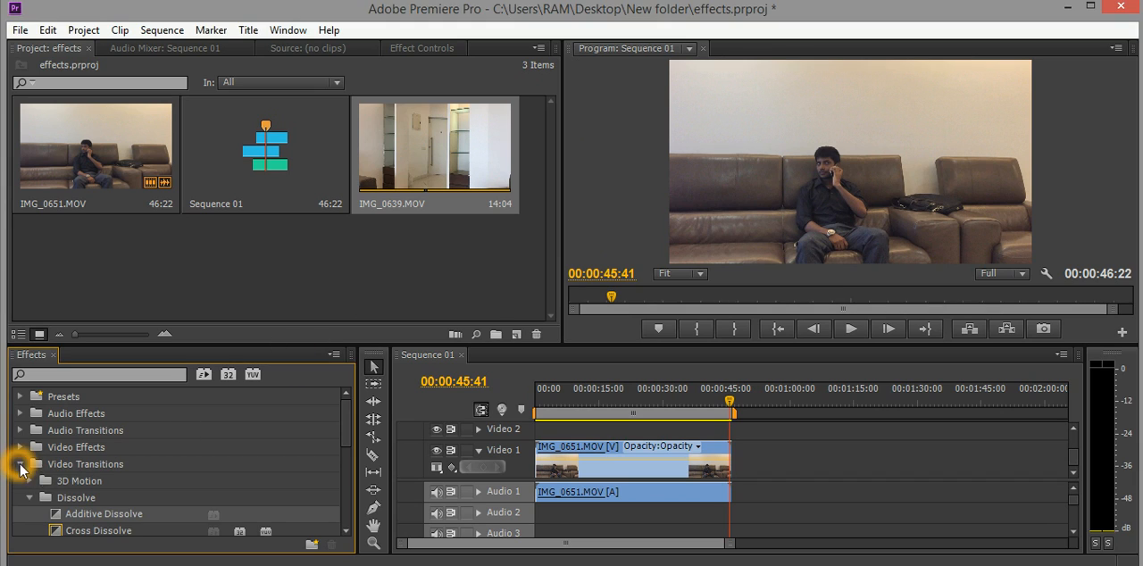
left_click(93, 516)
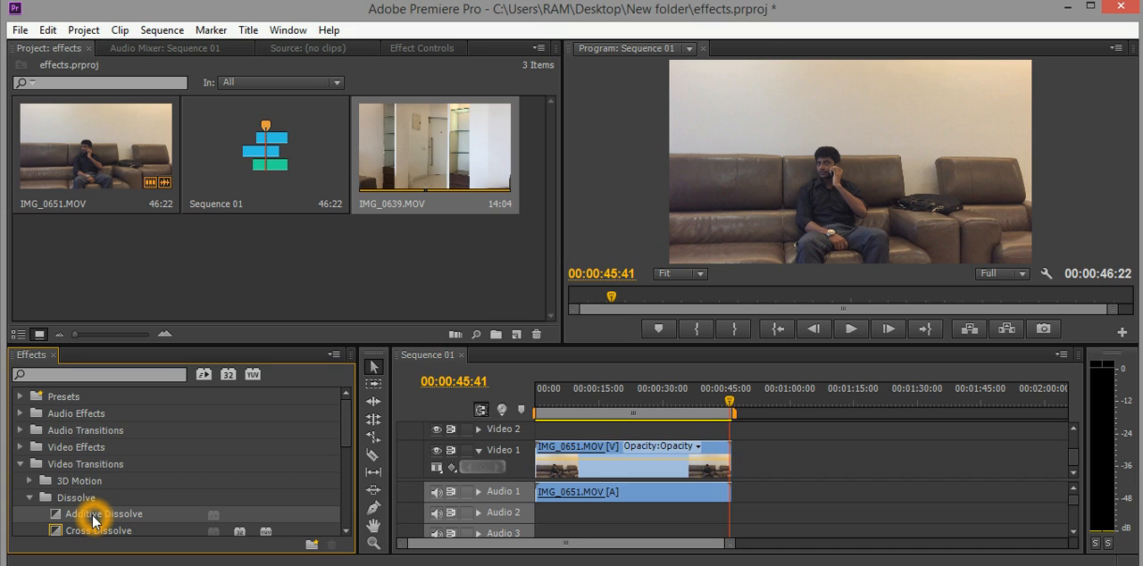
left_click_drag(93, 518, 414, 490)
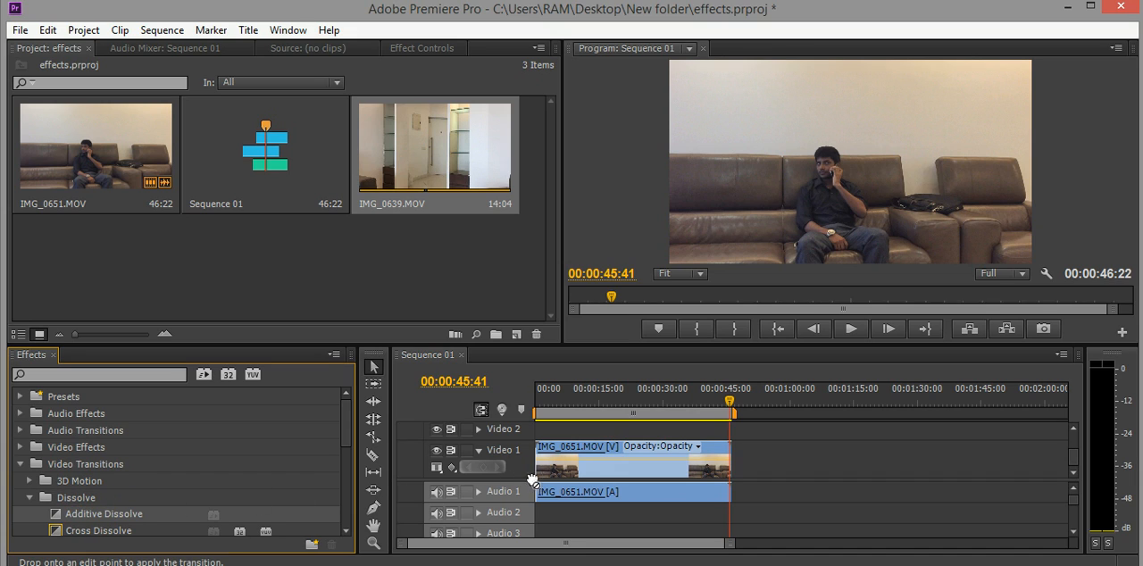
left_click_drag(532, 481, 541, 482)
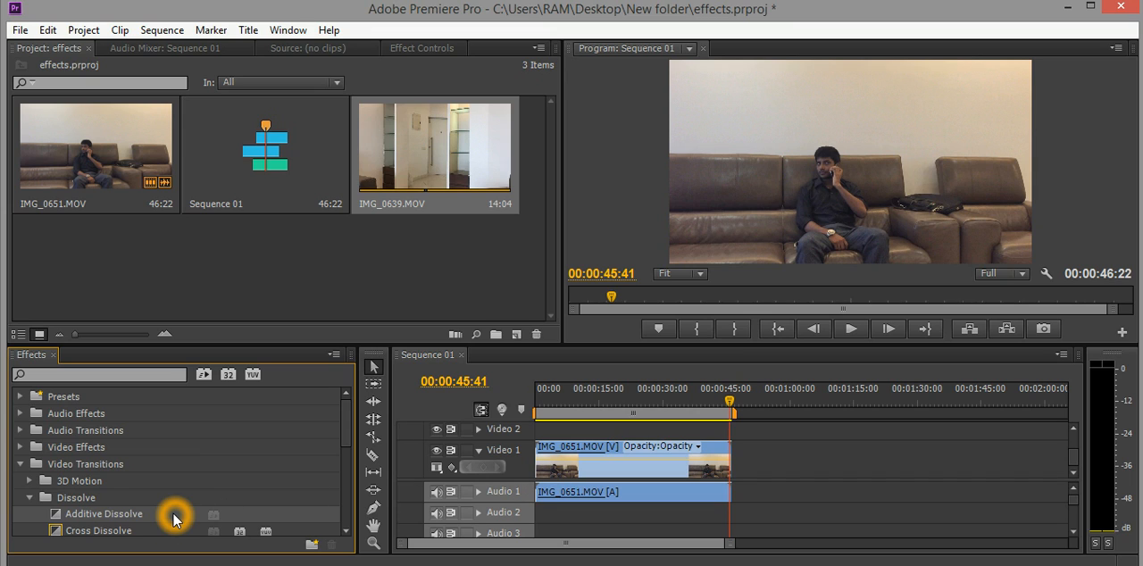
left_click_drag(174, 520, 539, 465)
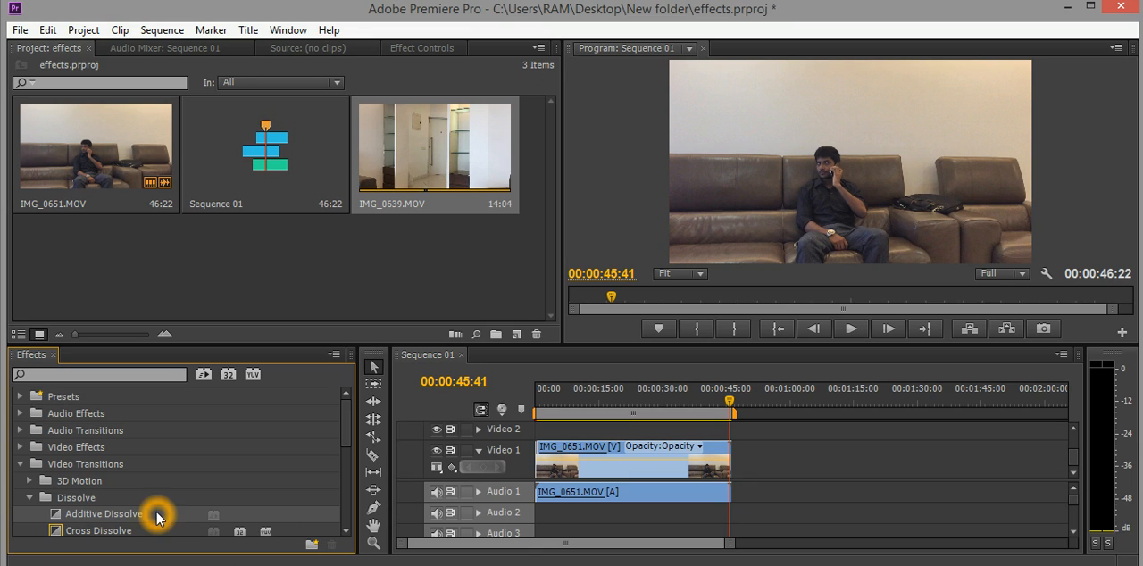
left_click_drag(158, 517, 618, 456)
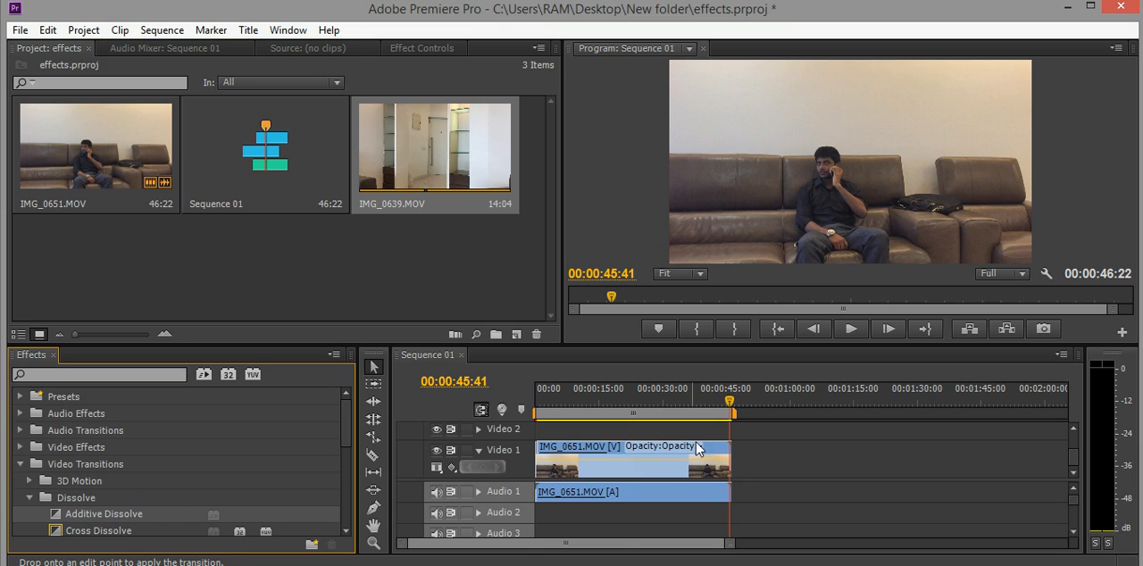
left_click_drag(700, 449, 718, 450)
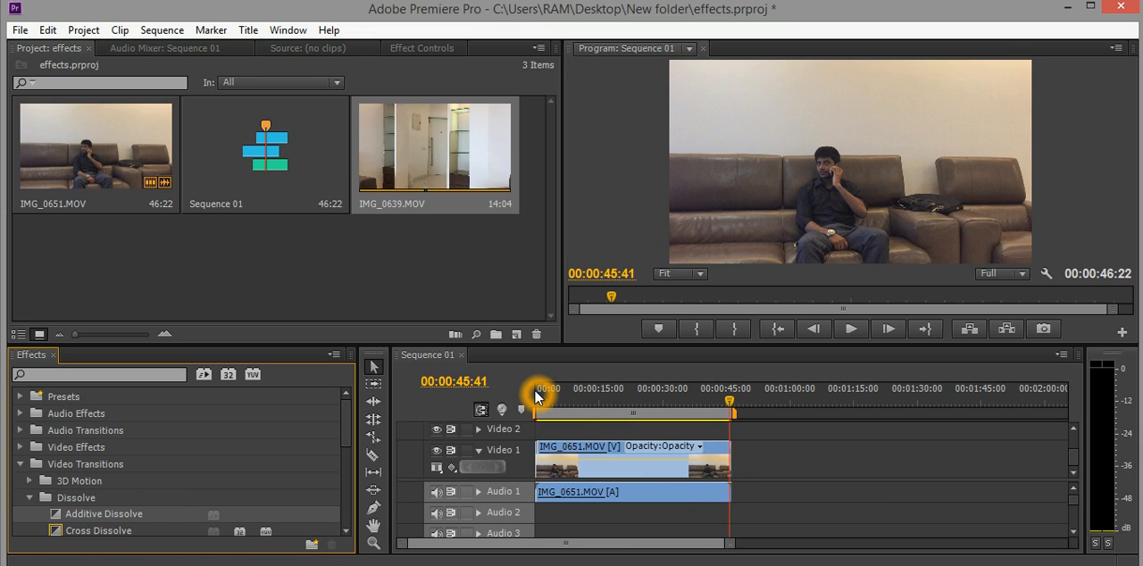
Play back the beginning and the end of the sequence to check the dissolves.
left_click(781, 329)
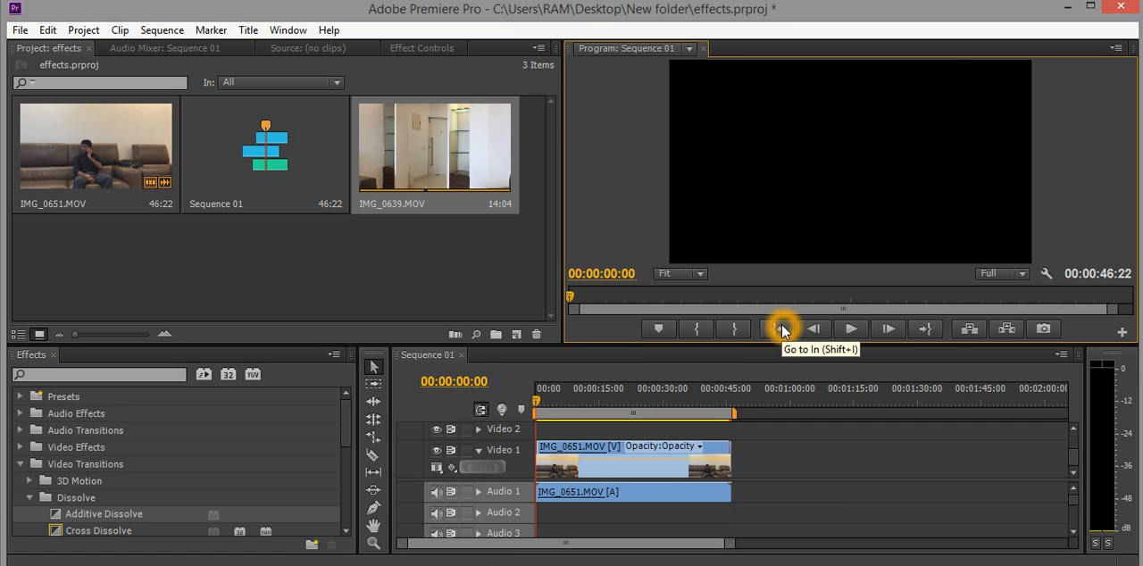
left_click(850, 329)
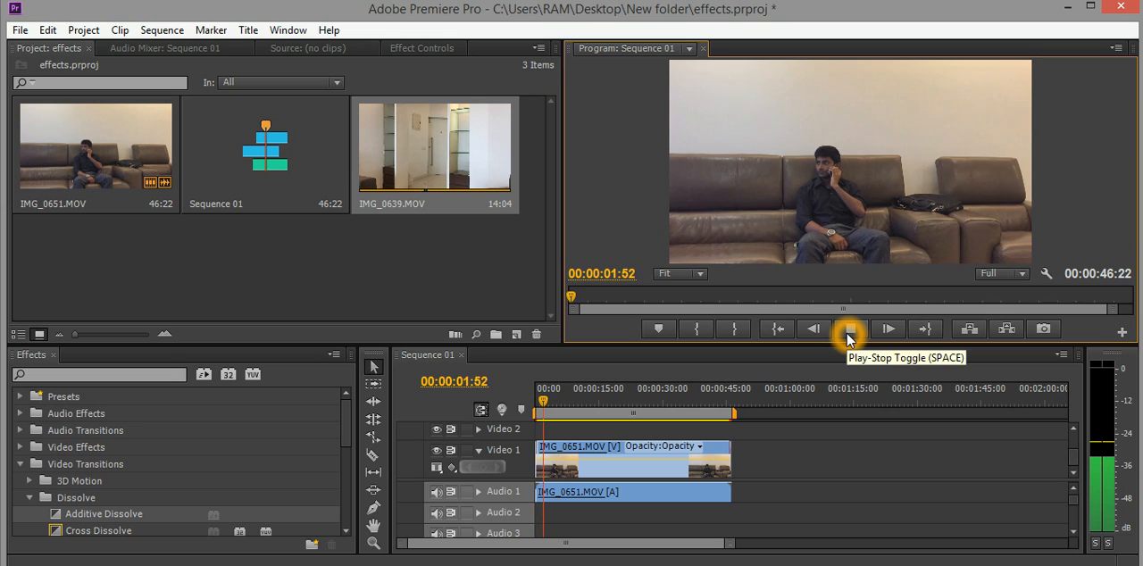
left_click(849, 329)
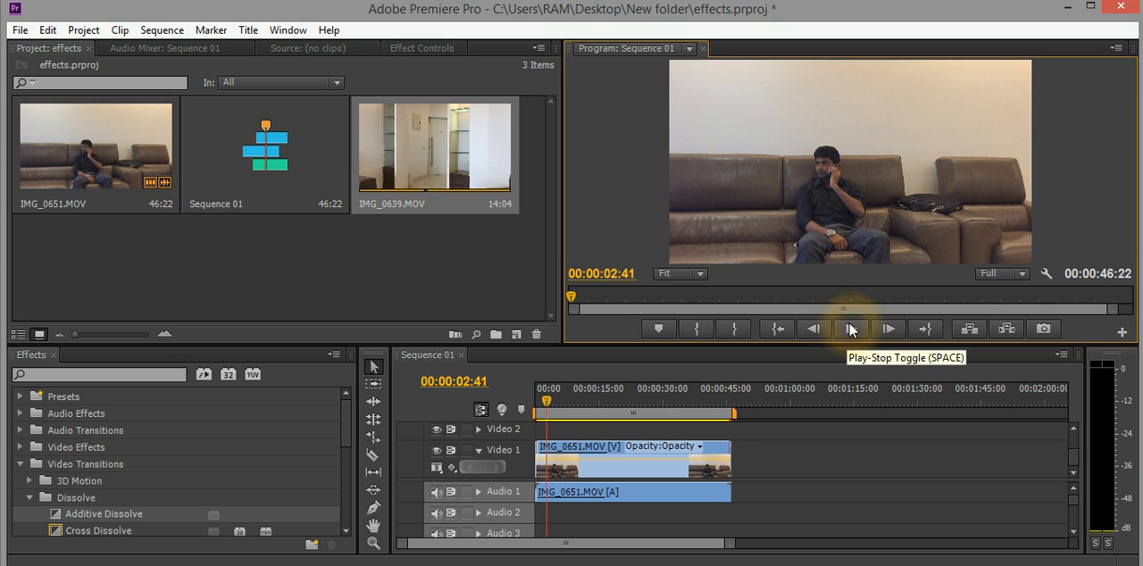
left_click(717, 401)
left_click(850, 328)
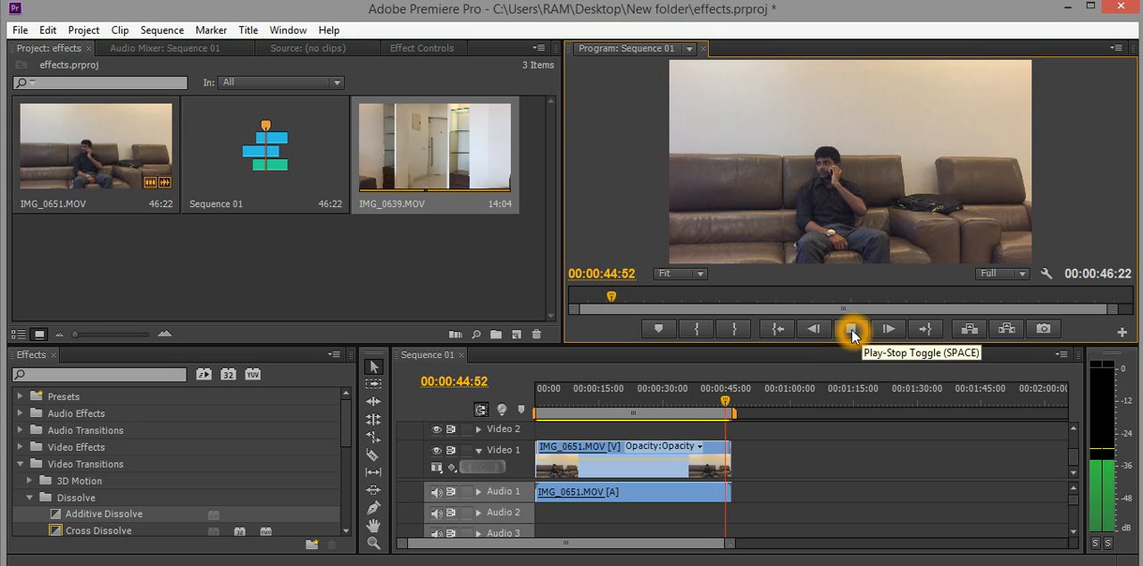
left_click(853, 332)
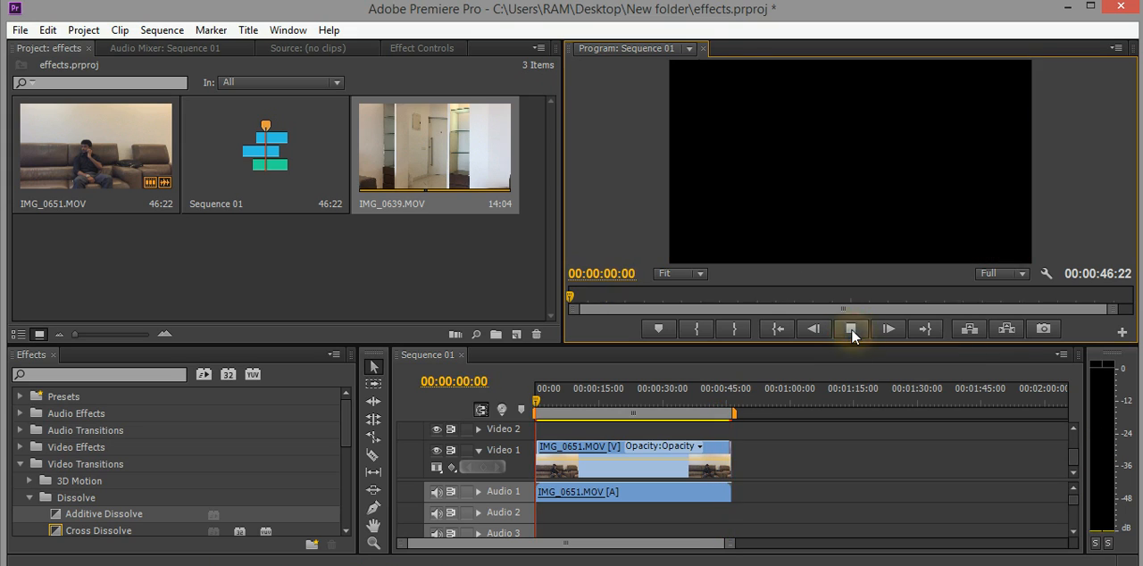
left_click_drag(613, 387, 541, 399)
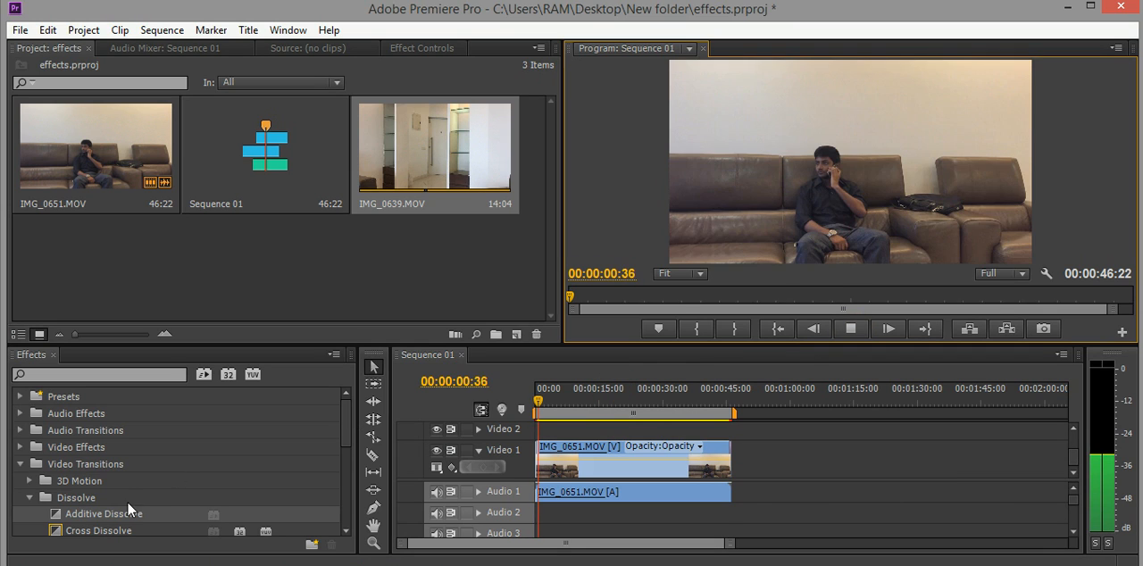
left_click(851, 329)
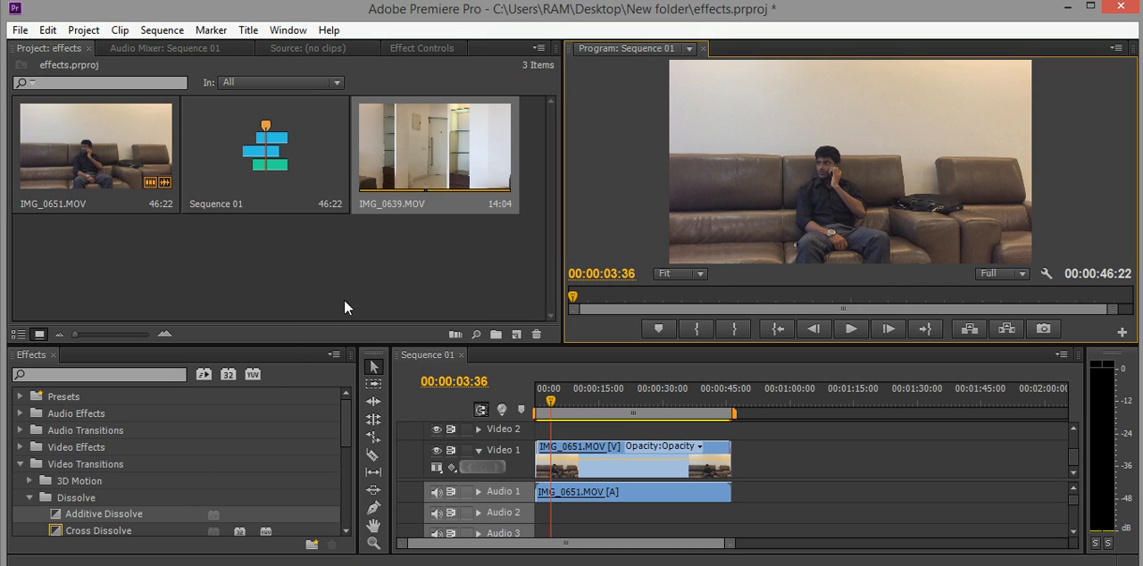
Remove the Additive Dissolve transitions from the IMG_0651.MOV clip.
left_click(541, 472)
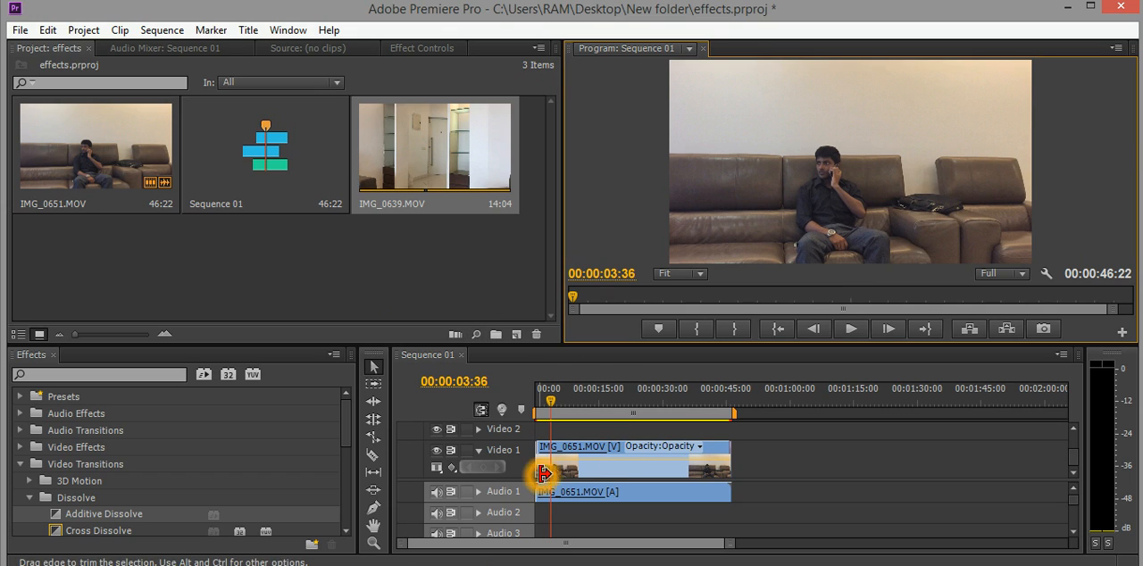
left_click(701, 487)
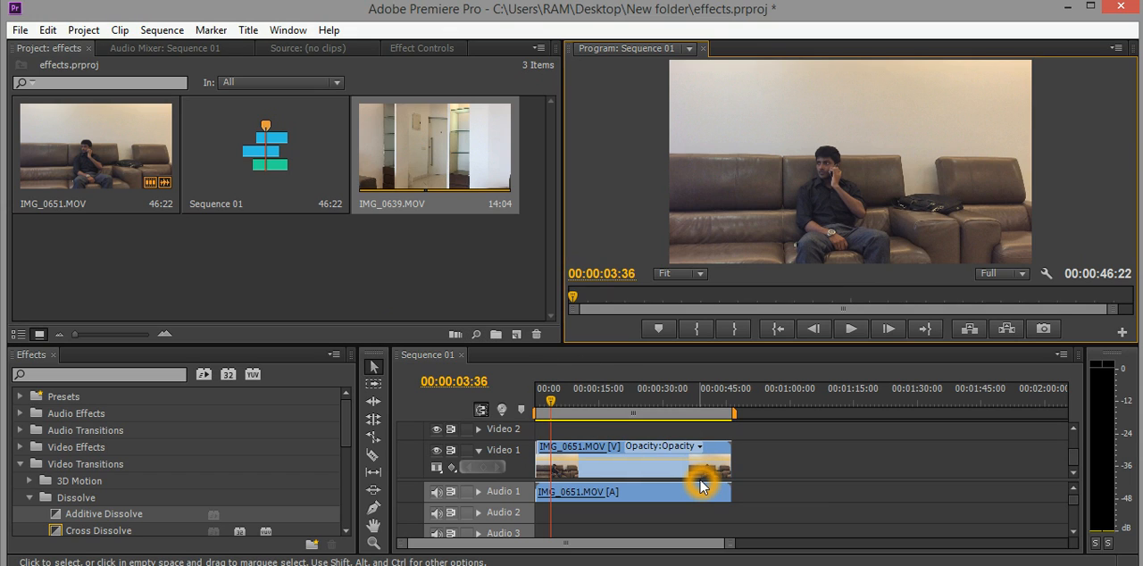
Show the Opacity settings of the IMG_0651.MOV clip in Effect Controls, with the playhead at 00:00:00:00.
left_click(421, 48)
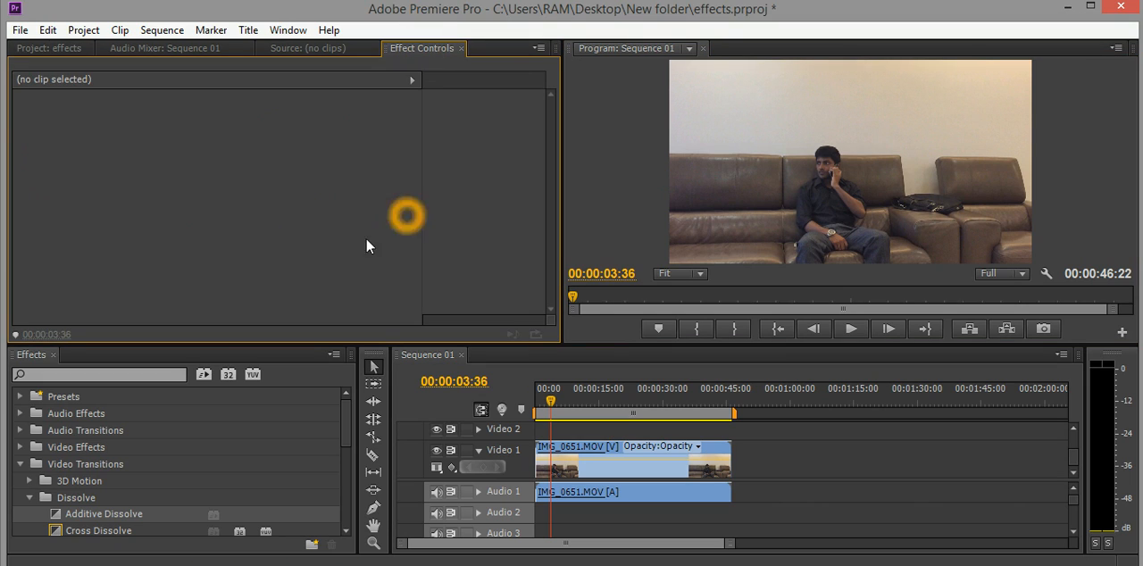
left_click(364, 189)
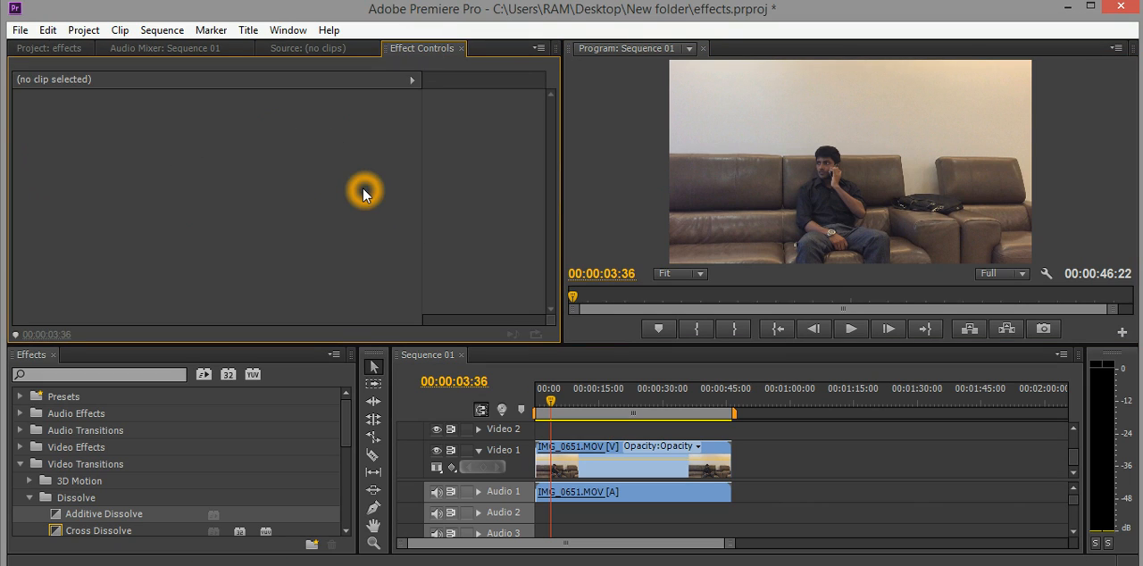
left_click(588, 457)
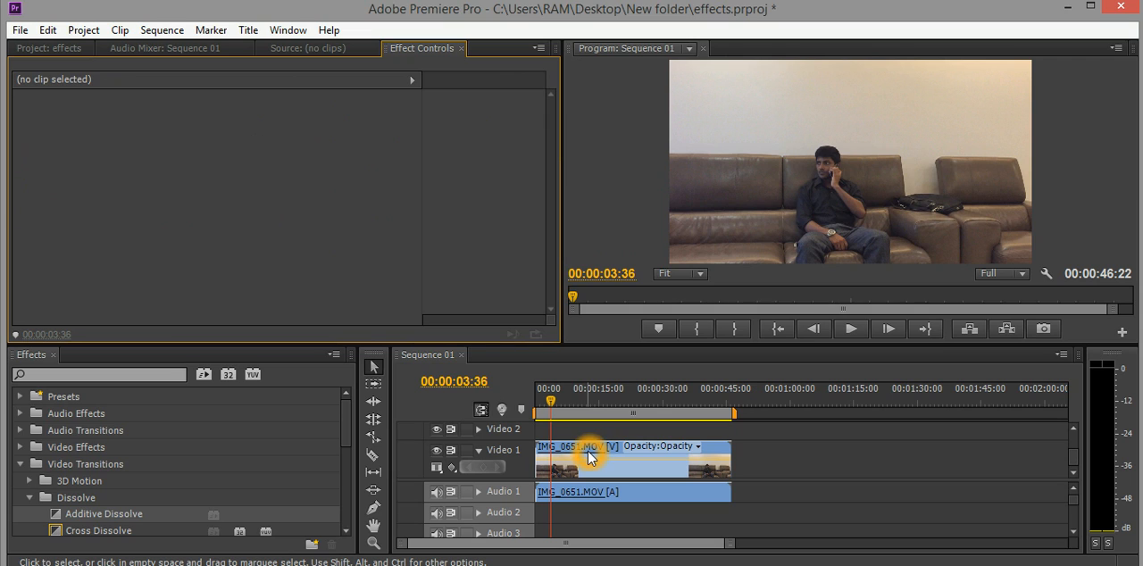
left_click(595, 455)
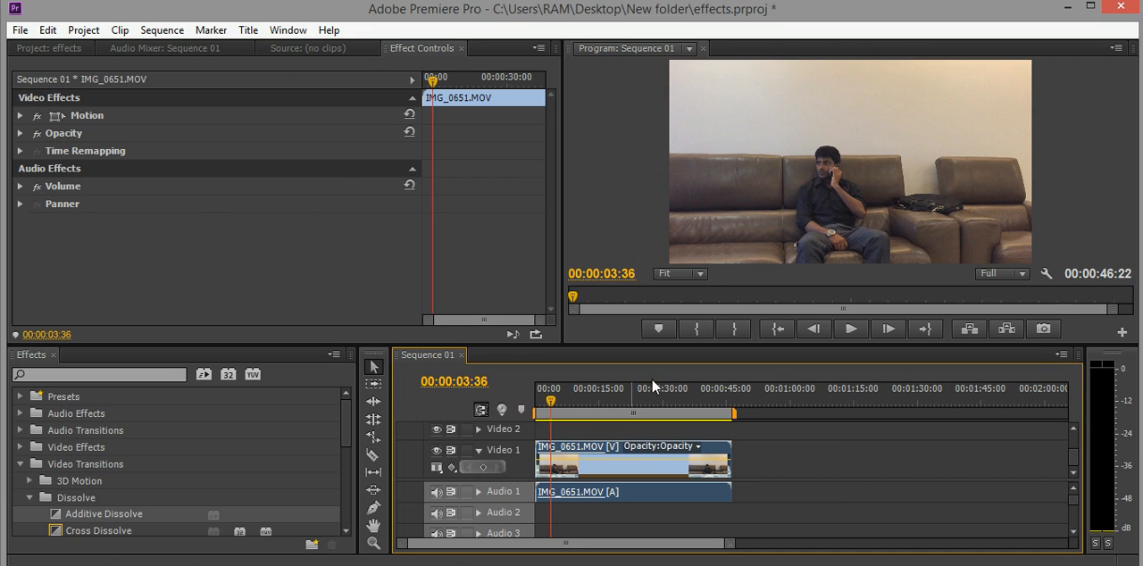
left_click(776, 330)
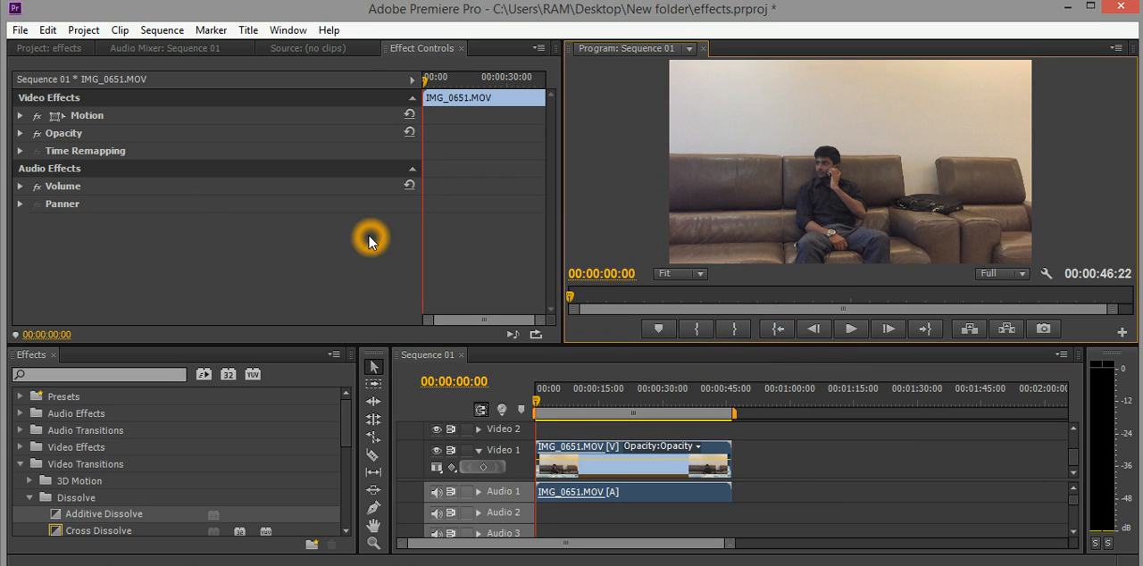
left_click(20, 133)
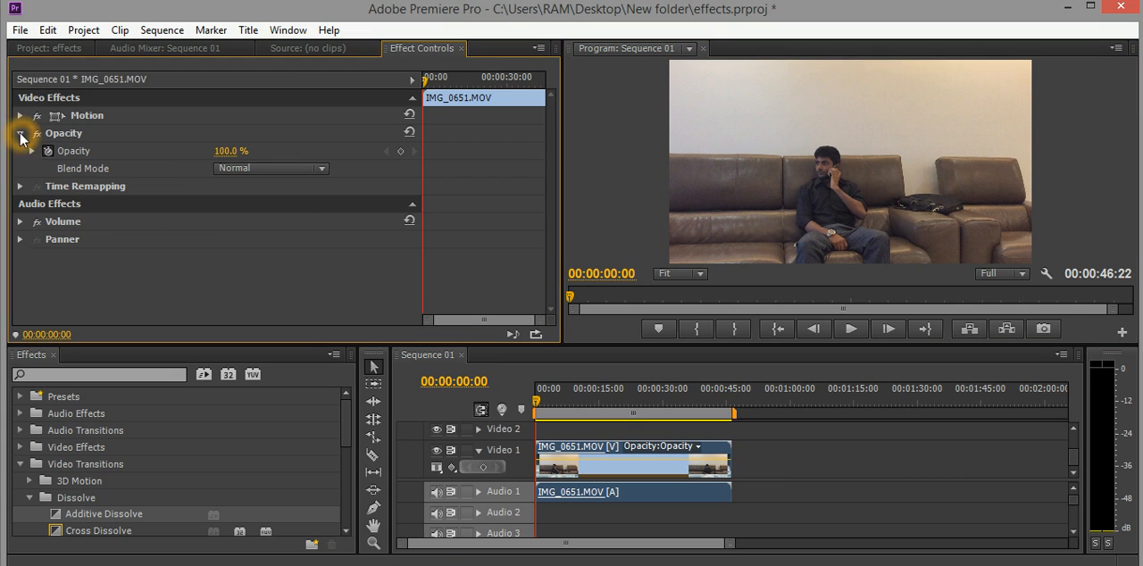
Try adjusting the clip's opacity at 00:00:00:00 and adding and removing its keyframe.
mouse_move(221, 153)
left_mouse_down()
mouse_move(231, 154)
mouse_move(190, 158)
mouse_move(235, 152)
left_mouse_up()
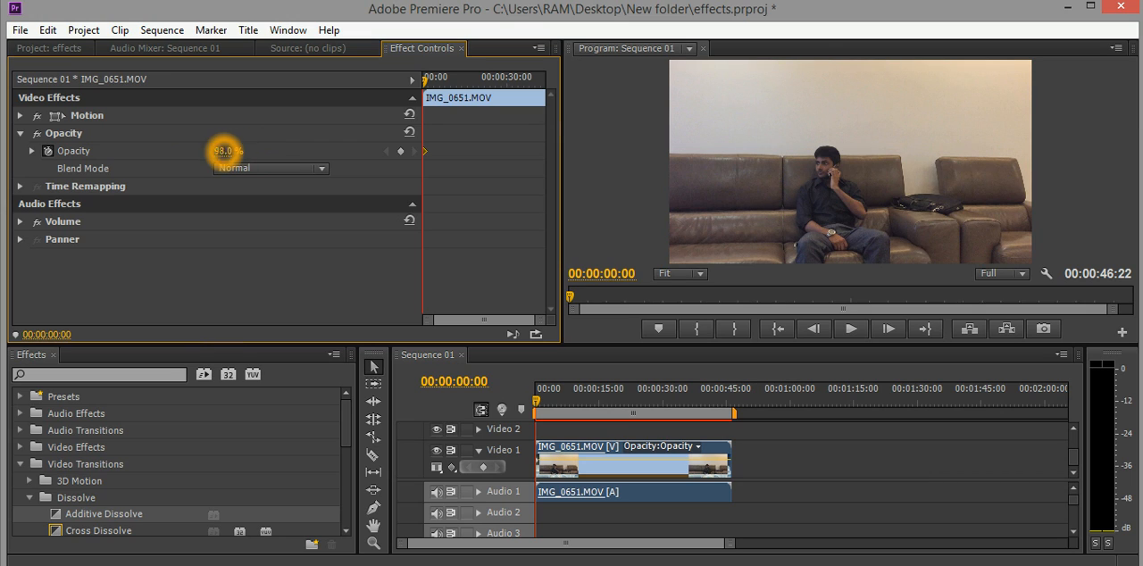
left_click_drag(224, 153, 237, 153)
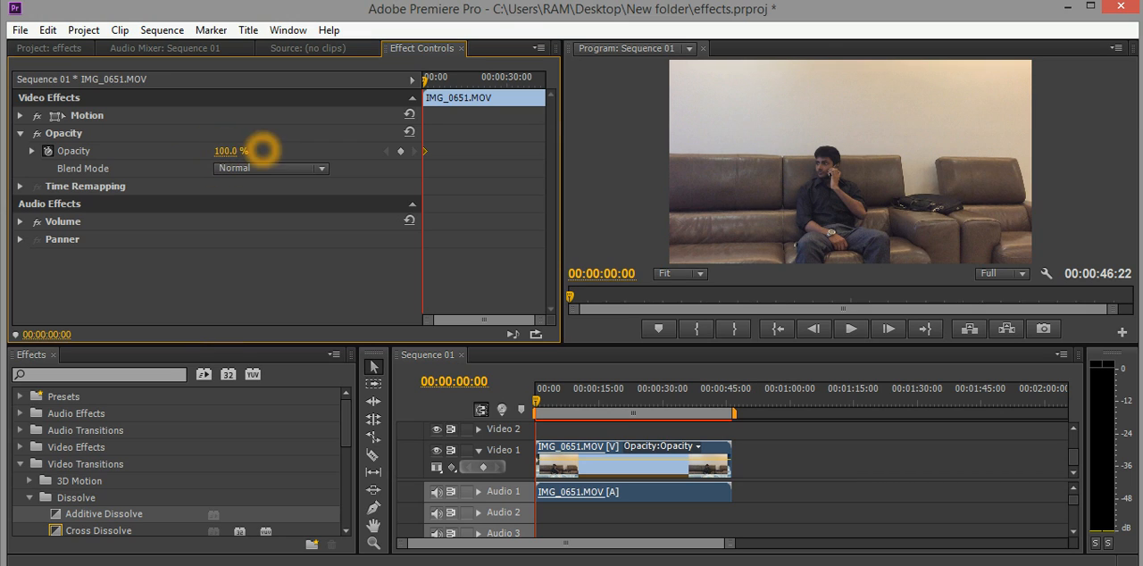
left_click(402, 153)
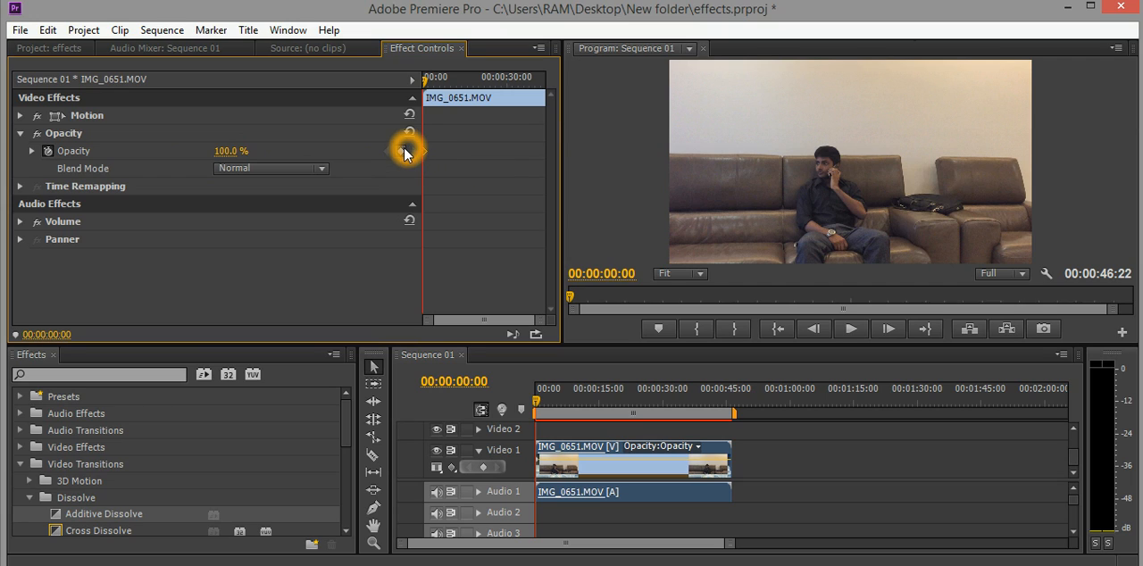
left_click(404, 153)
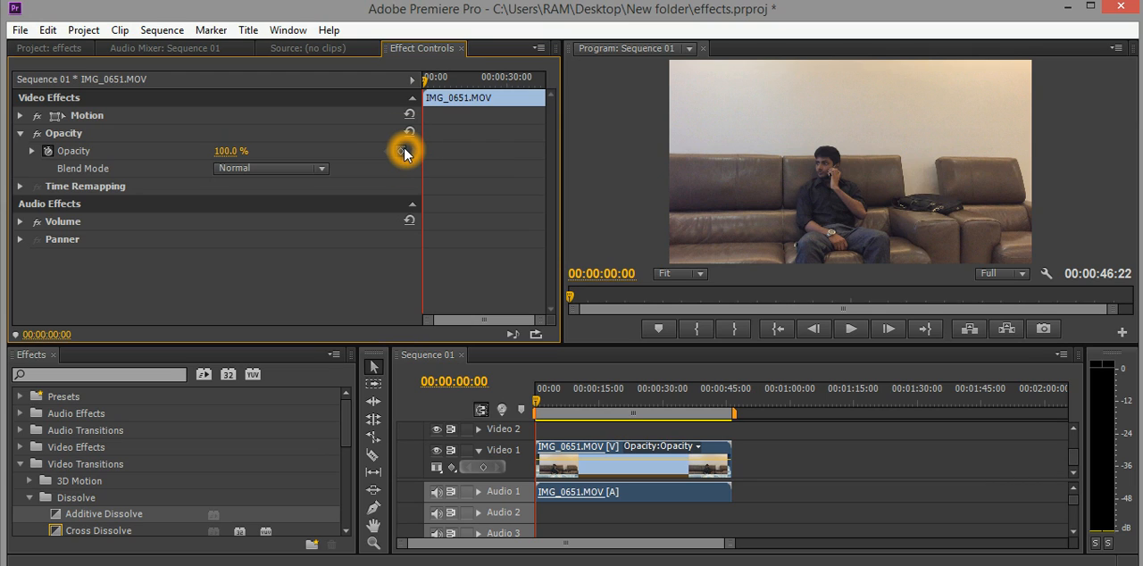
left_click(404, 153)
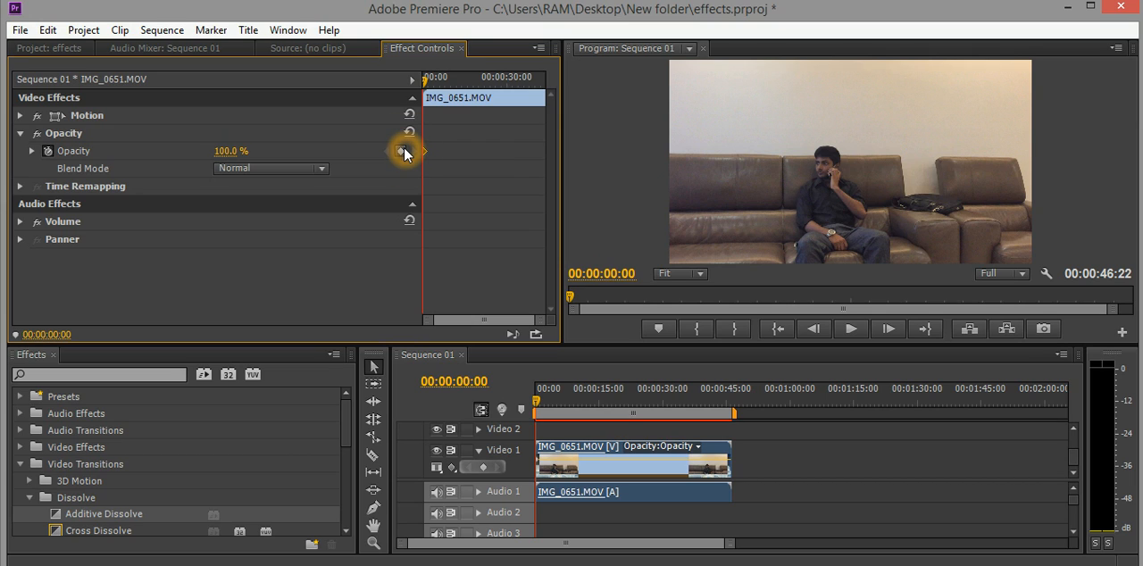
left_click(403, 153)
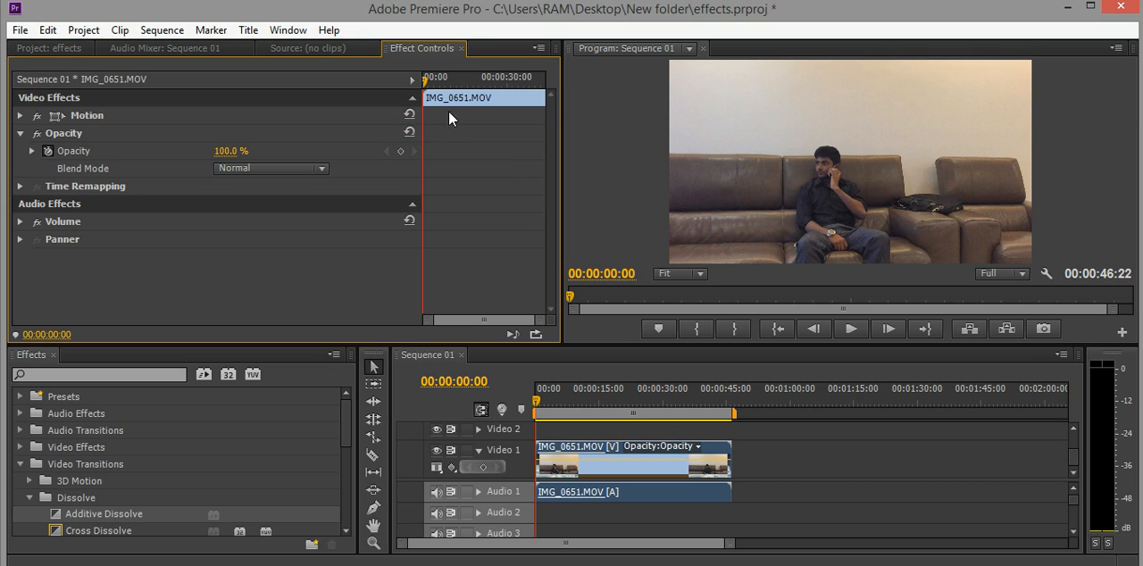
Add an opacity keyframe at the start of the IMG_0651.MOV clip.
left_click(494, 303)
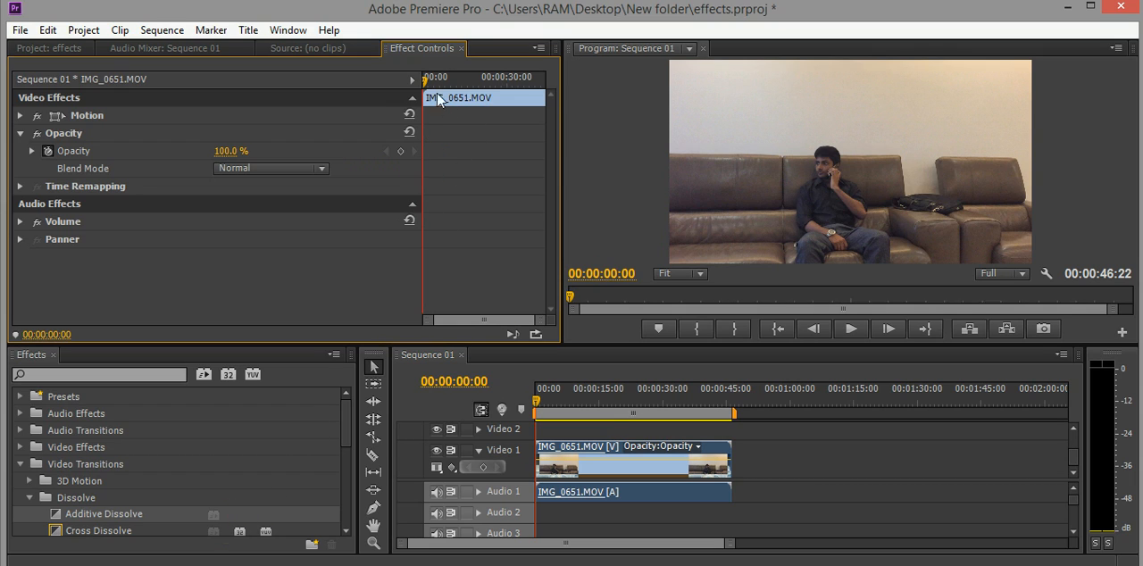
left_click(433, 90)
left_click(401, 152)
left_click(402, 152)
Move the playhead to 00:00:09:34 and add a second opacity keyframe there.
left_click_drag(428, 80, 445, 86)
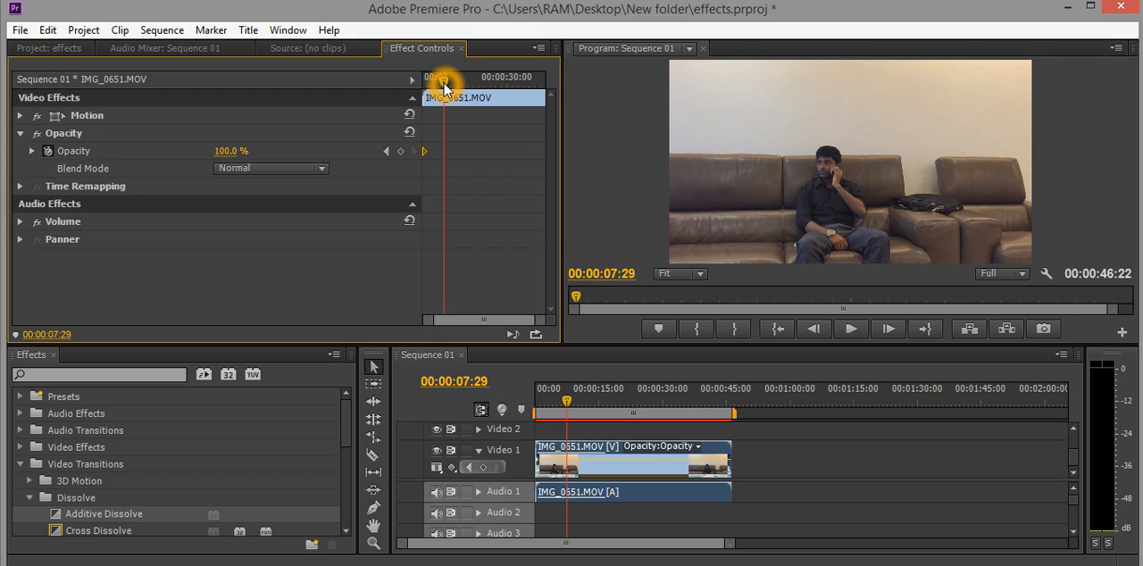
left_click(449, 85)
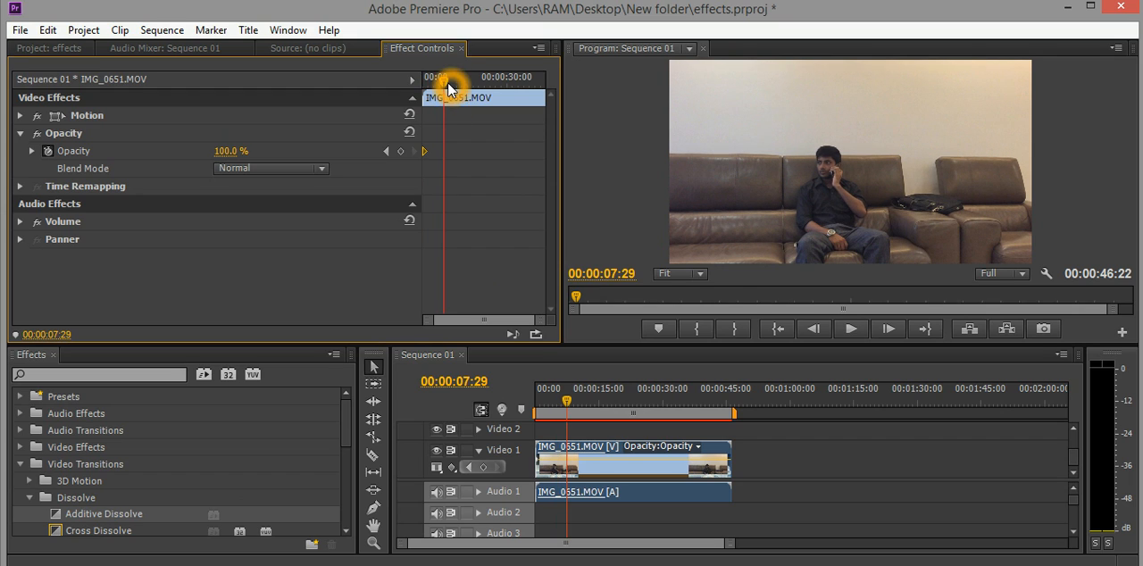
left_click(450, 85)
left_click(448, 84)
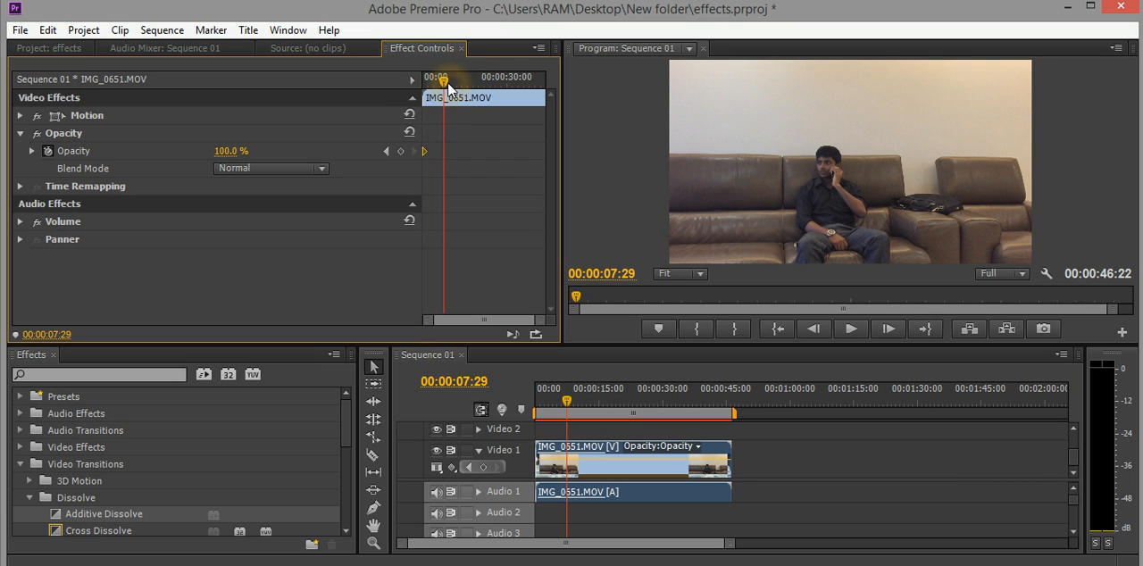
left_click(449, 85)
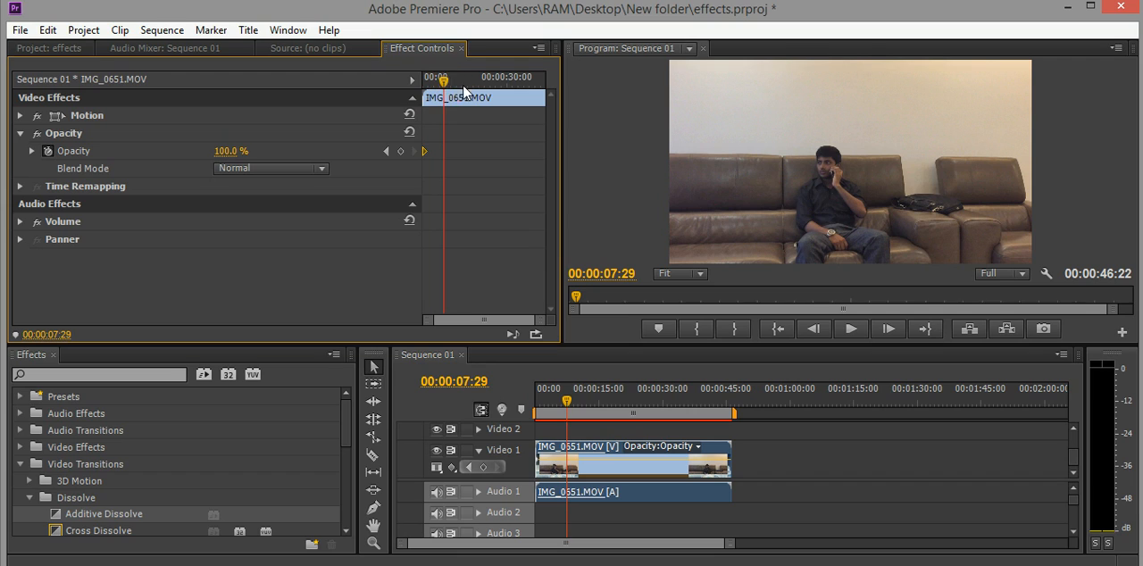
left_click(454, 87)
left_click(449, 85)
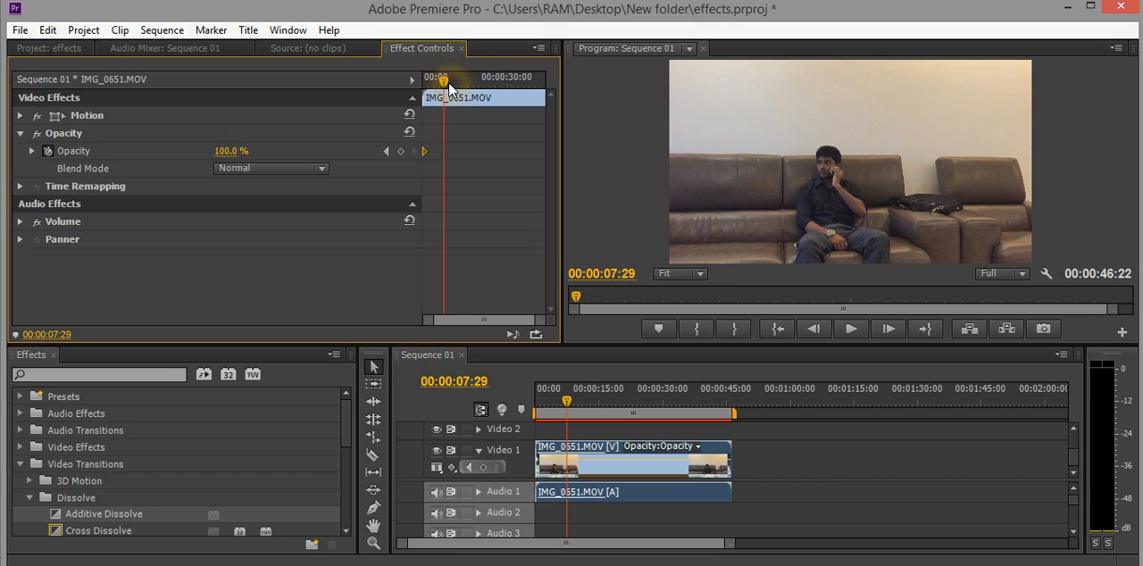
left_click_drag(451, 87, 449, 86)
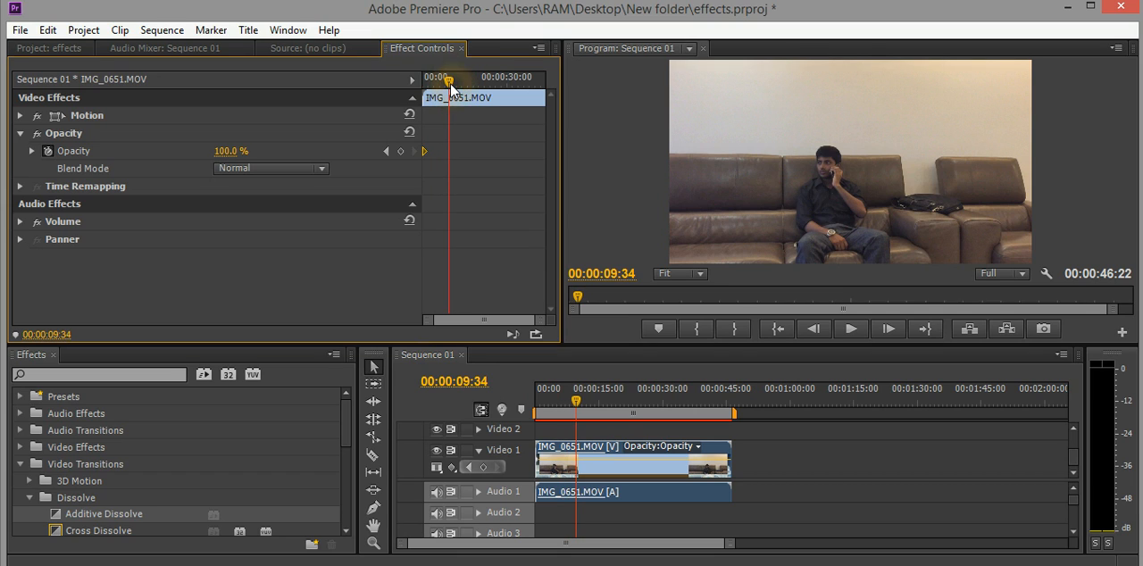
left_click(400, 151)
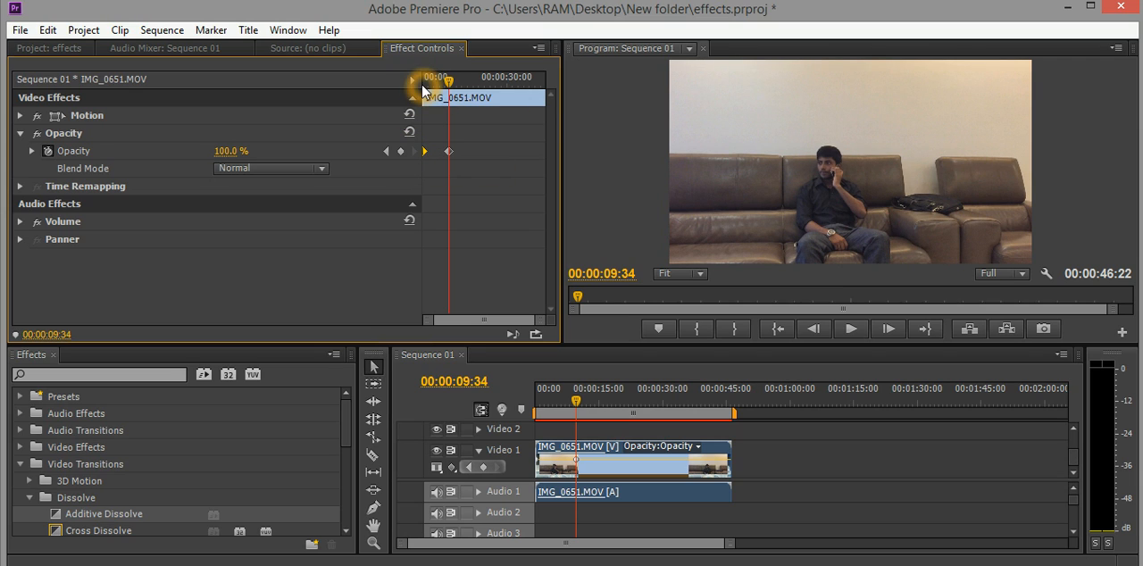
Return the playhead to 00:00:00:00 and set the clip's opacity keyframe there to 0%.
left_click_drag(452, 86, 415, 84)
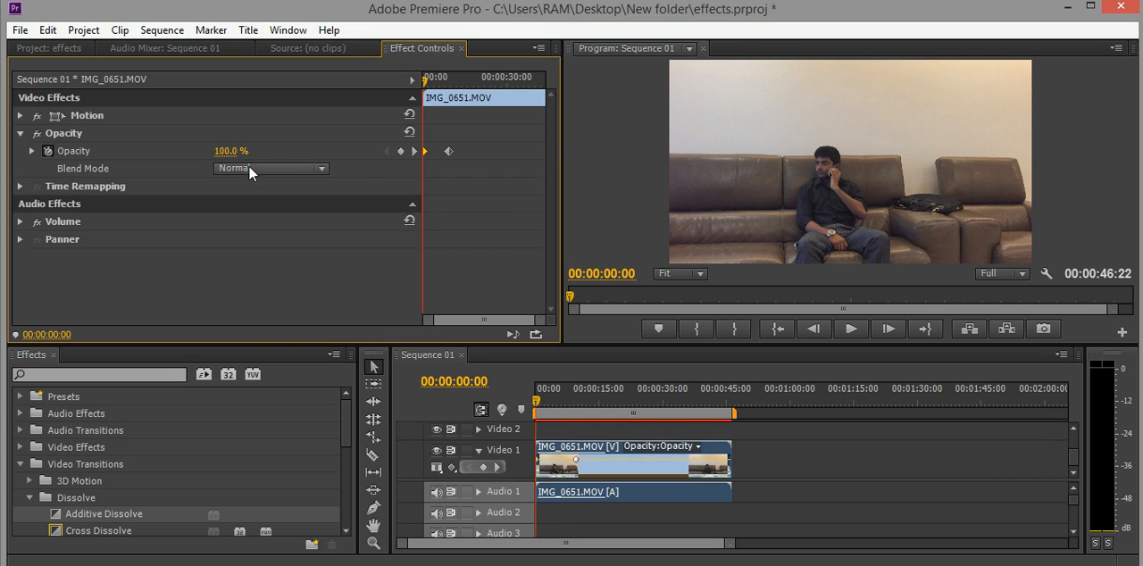
left_click(223, 151)
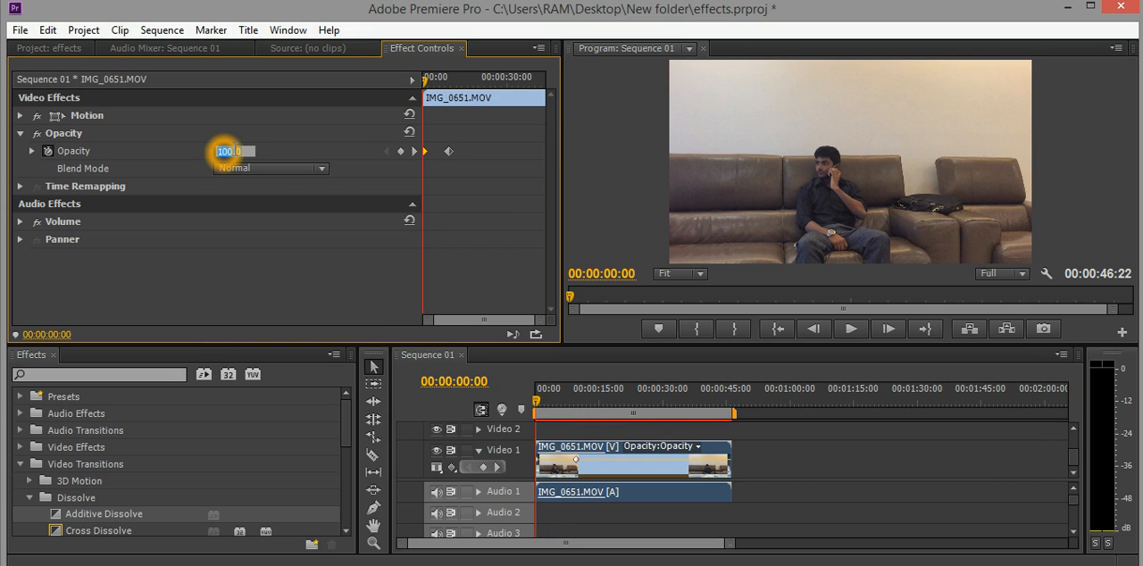
key("Return")
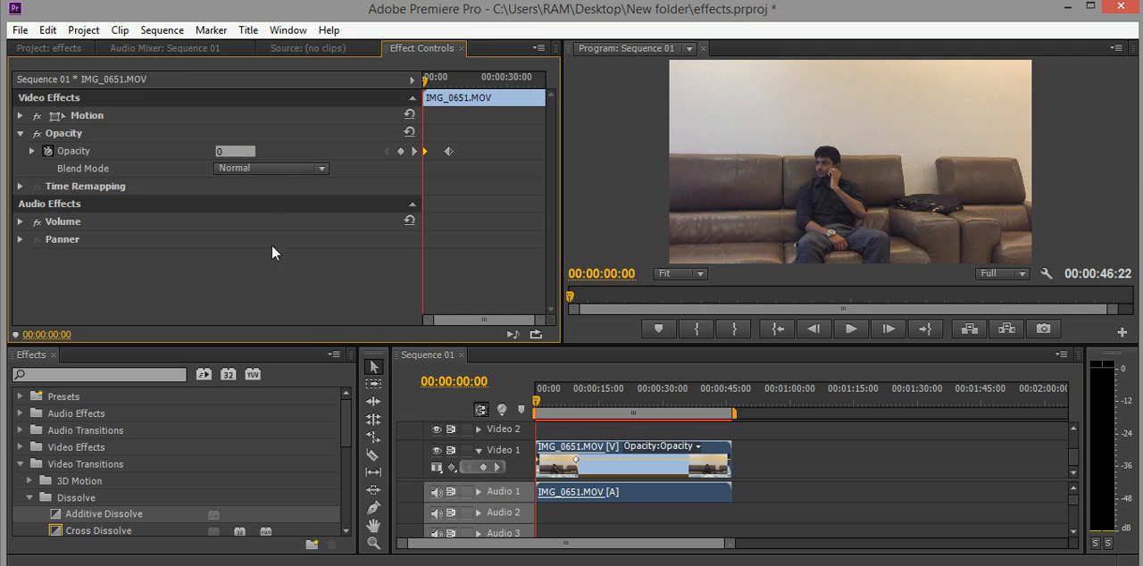
Play the sequence from 00:00:00:00 to preview the opacity fade-in.
left_click(420, 82)
left_click(675, 401)
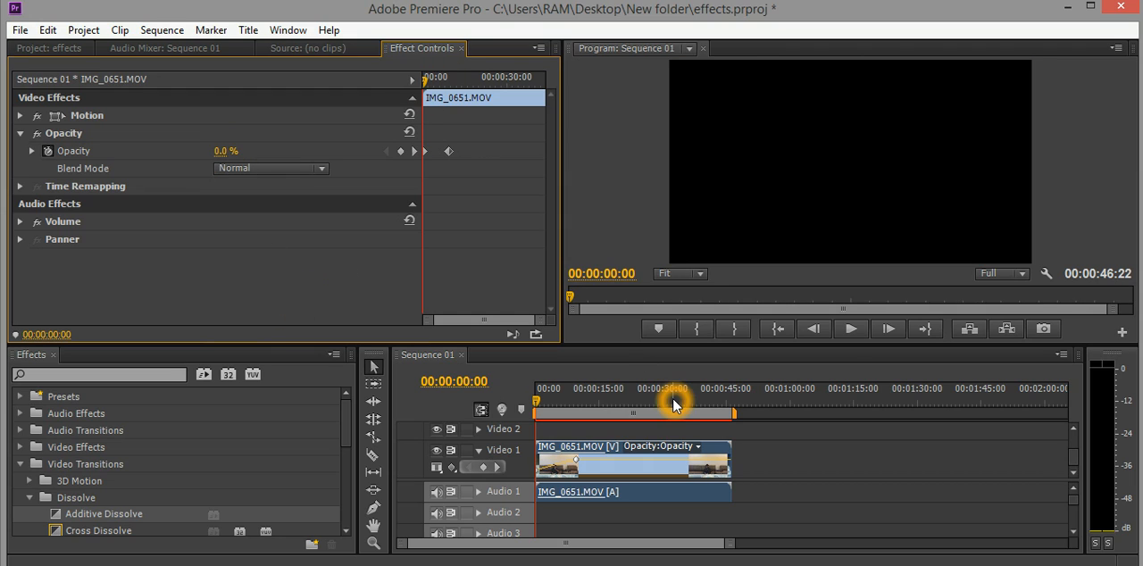
left_click(849, 330)
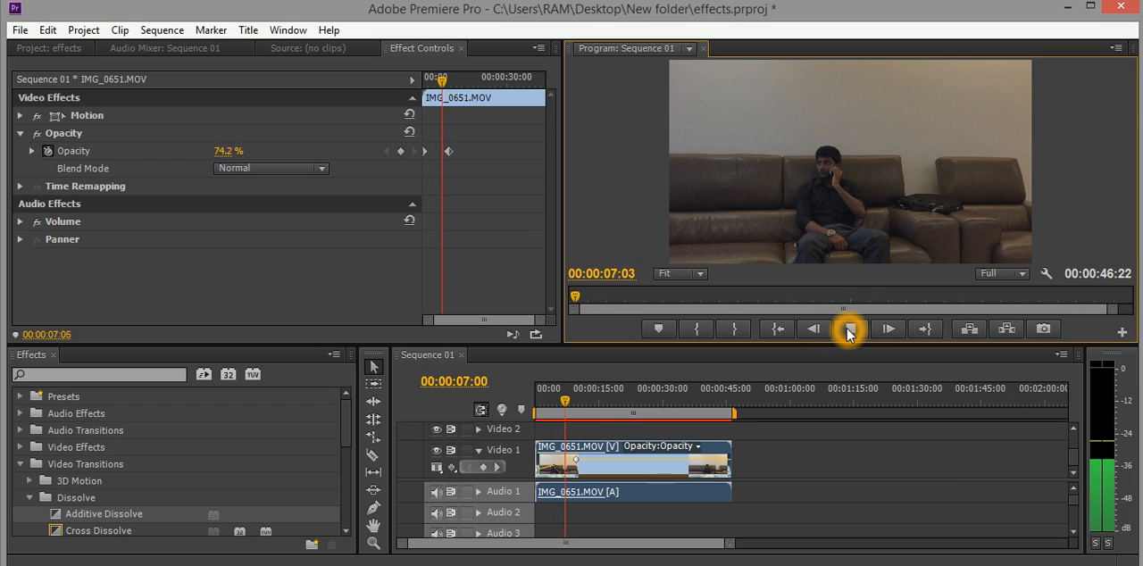
left_click(850, 331)
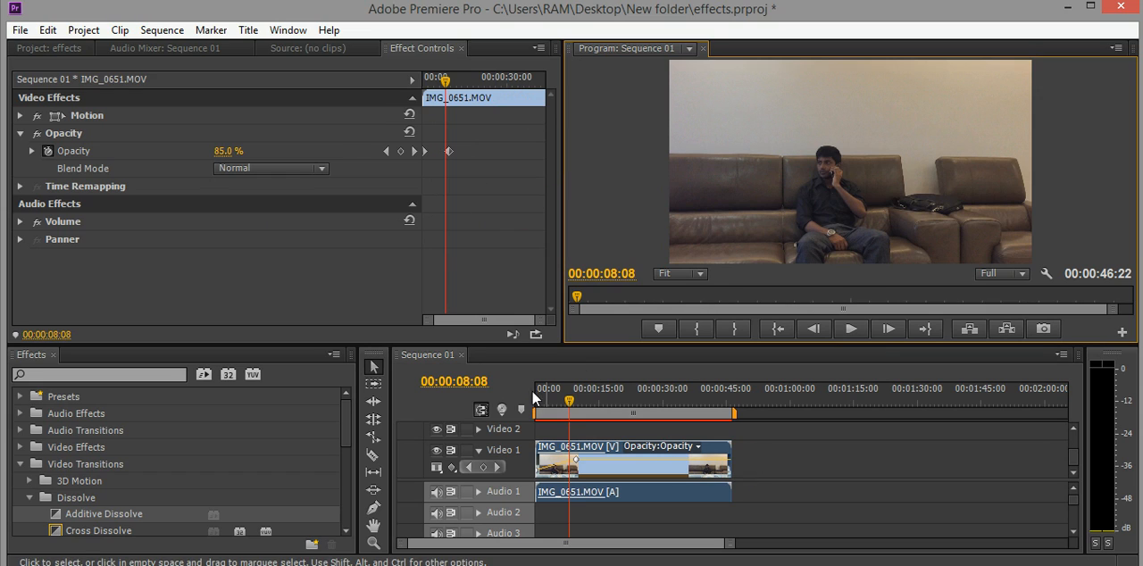
Add opacity keyframes to the IMG_0651.MOV clip at 00:00:35:18 and 00:00:43:23, setting the second one to 0%.
left_click(522, 80)
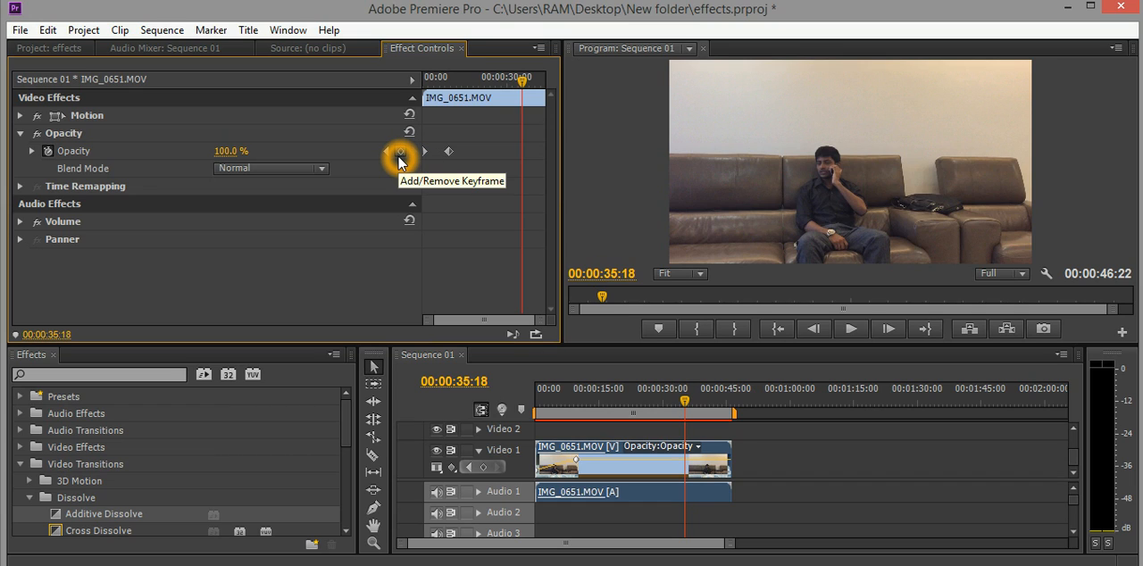
left_click(400, 157)
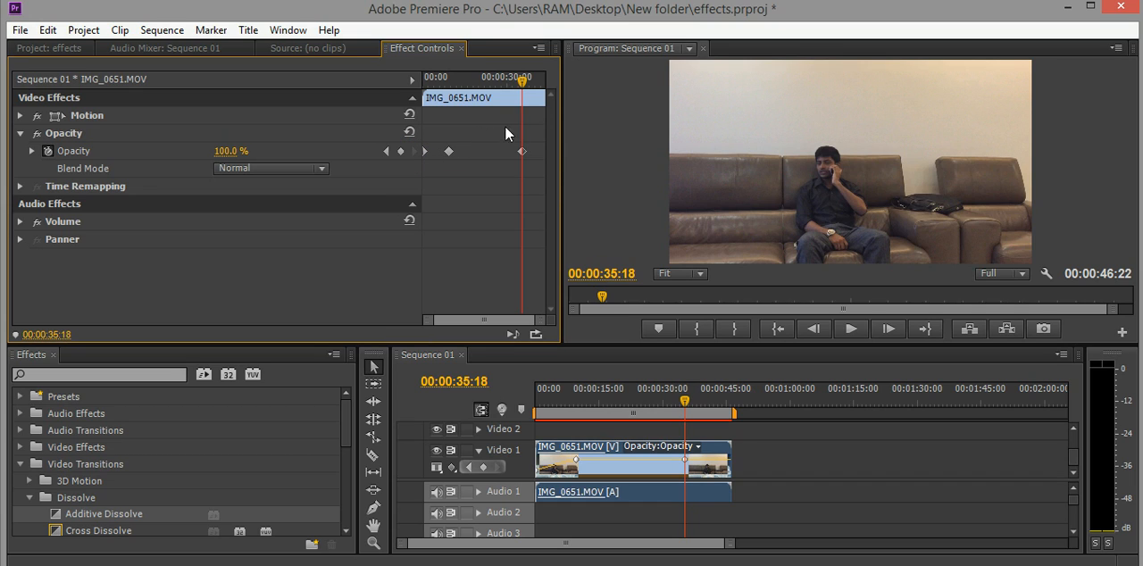
left_click(523, 81)
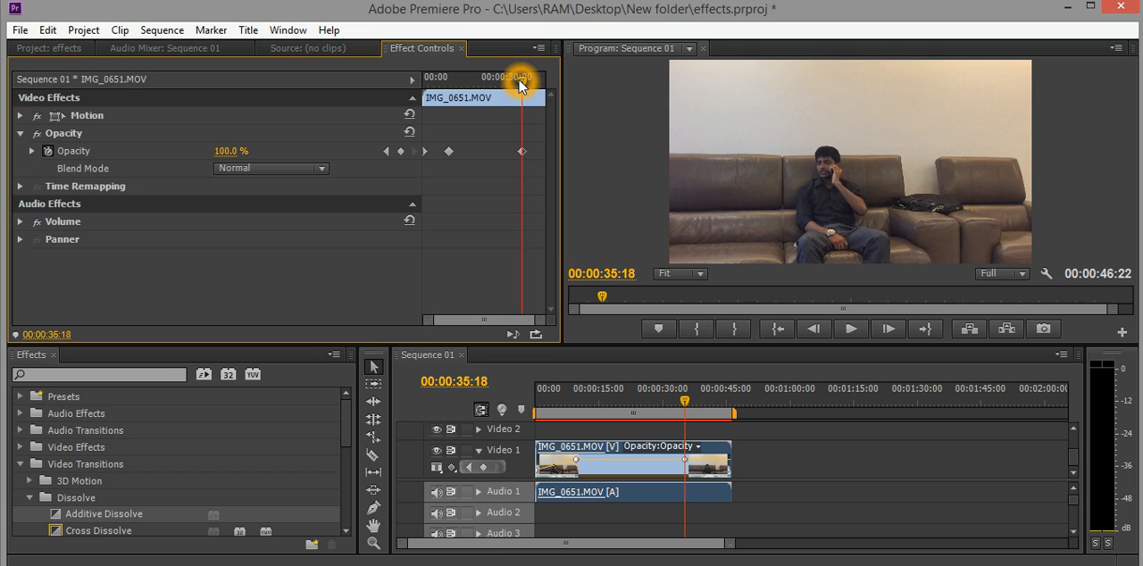
left_click_drag(522, 82, 541, 96)
left_click(401, 151)
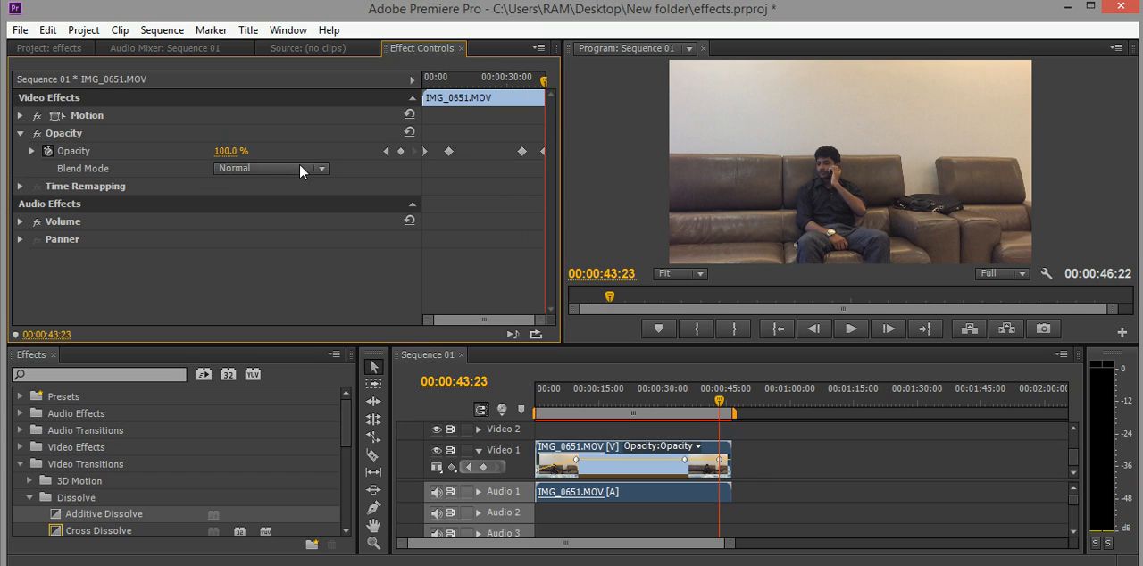
left_click(221, 152)
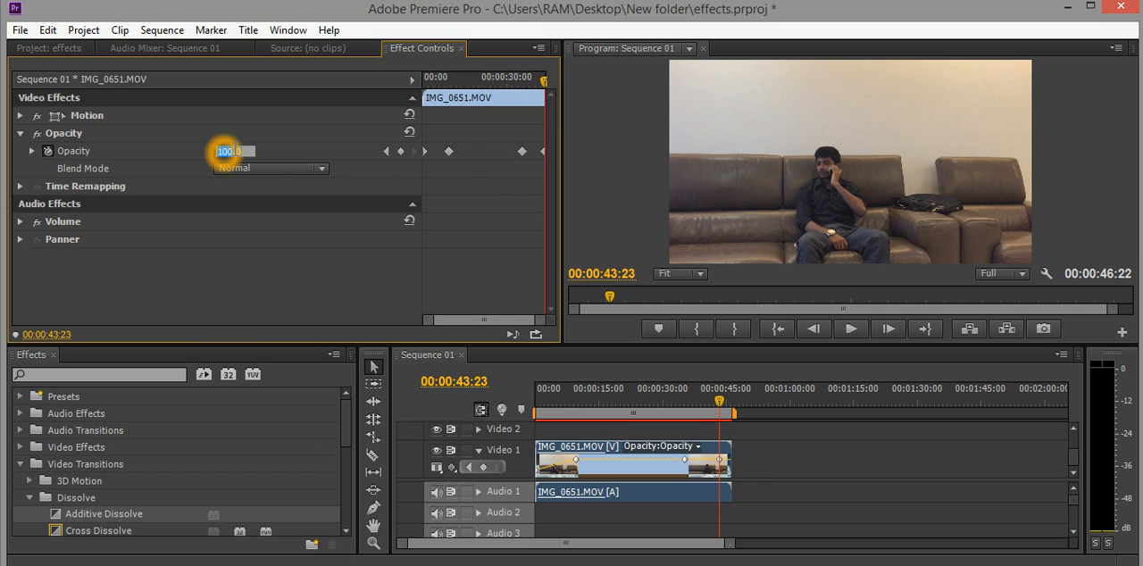
key("Return")
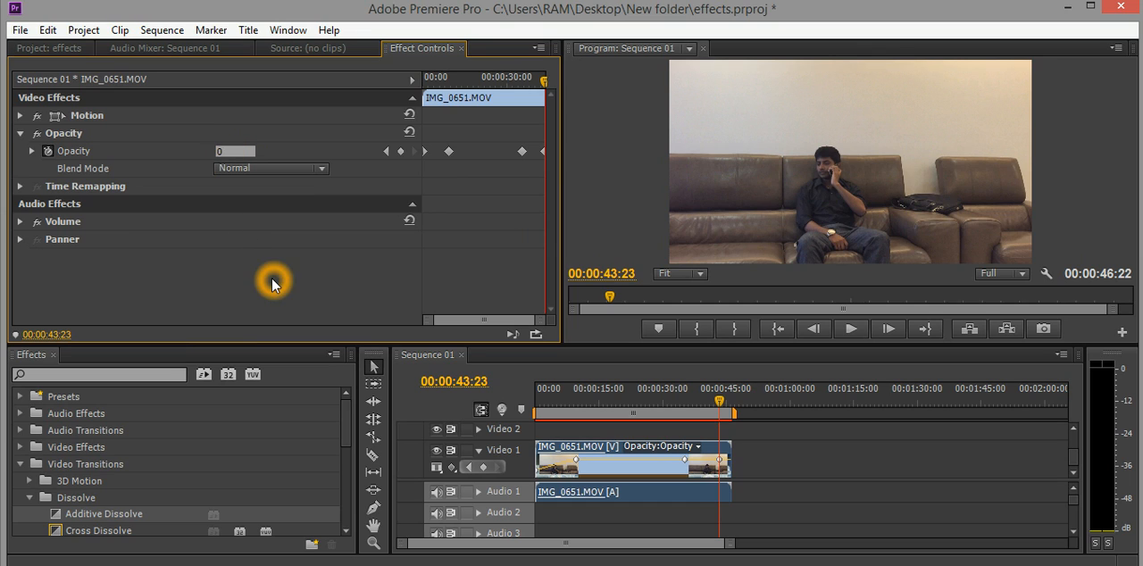
Play the sequence from 00:00:29:23 to preview the opacity fade-out.
left_click(505, 82)
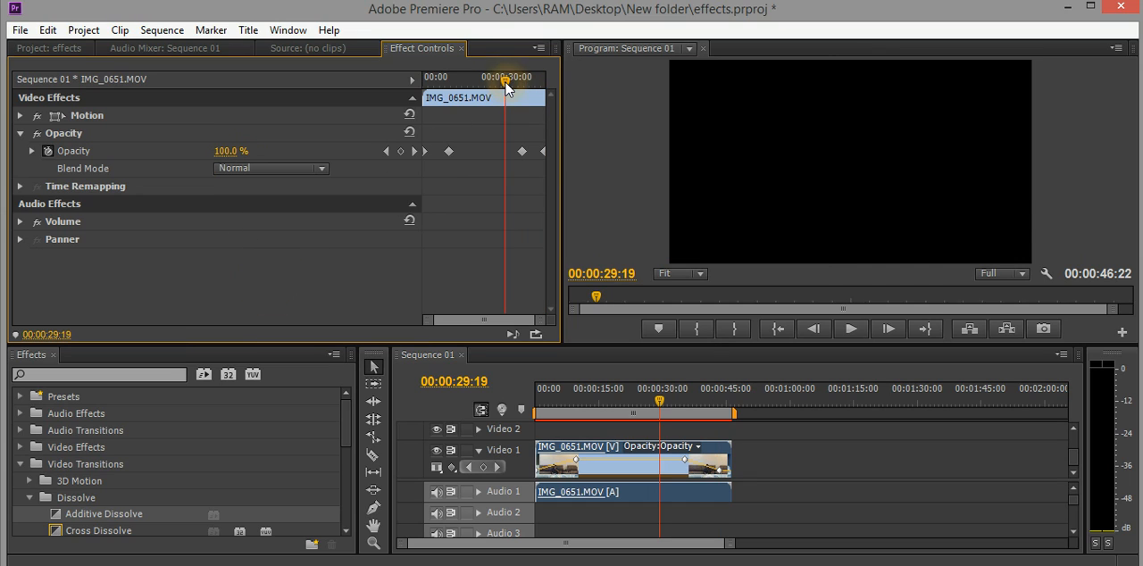
left_click(853, 332)
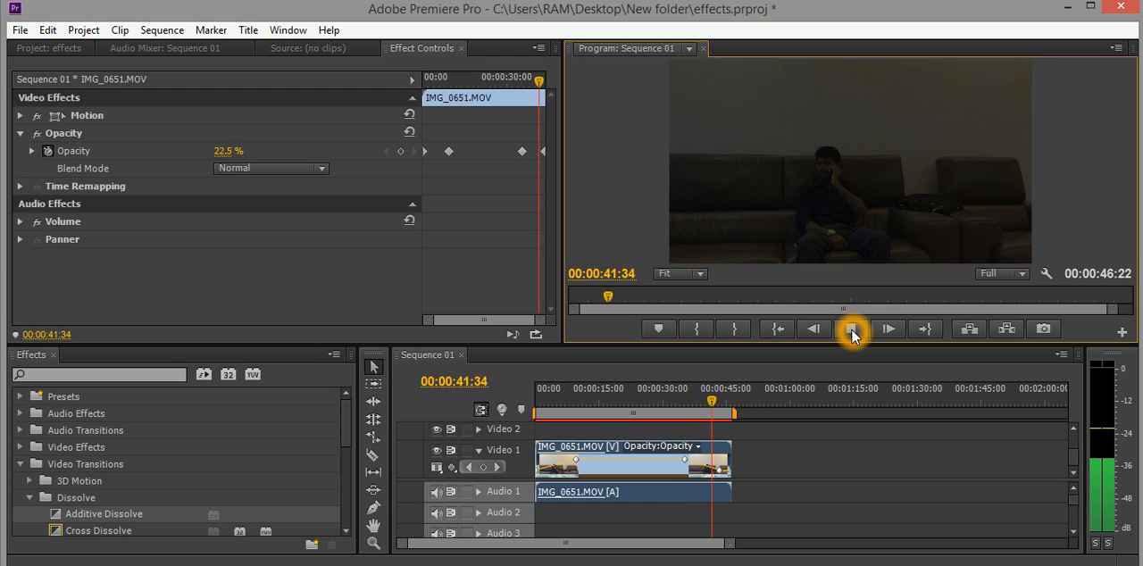
left_click(852, 331)
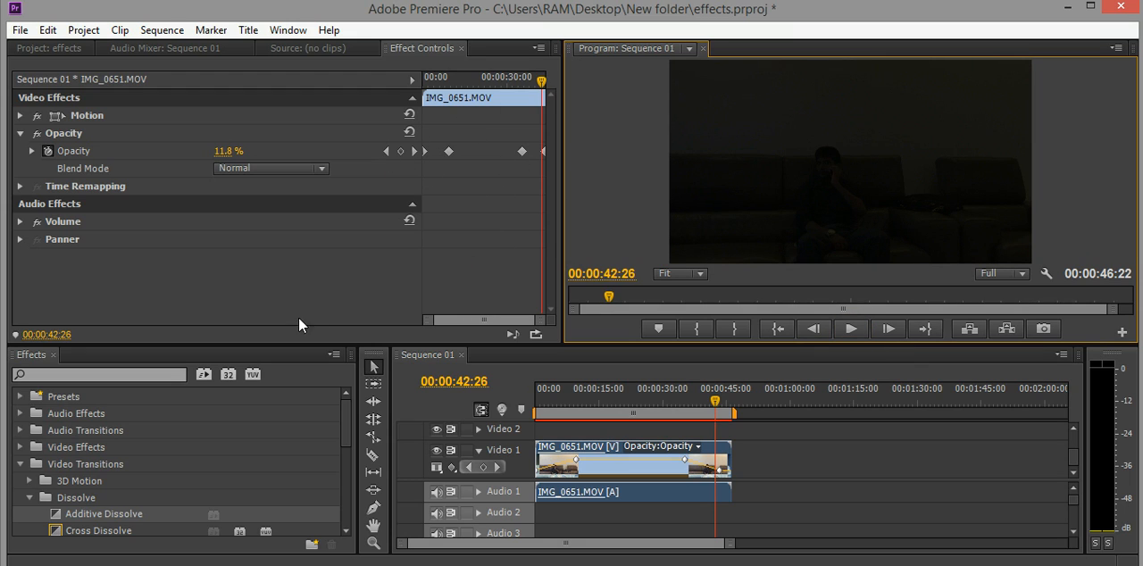
Undo all the opacity keyframes on the IMG_0651.MOV clip.
left_click_drag(343, 434, 357, 401)
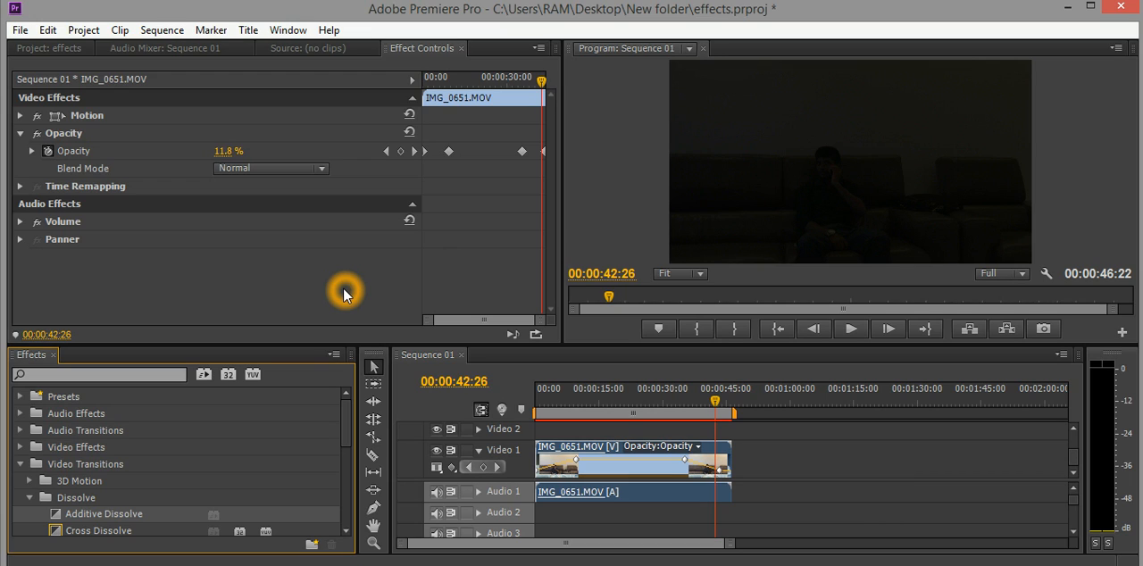
key("ctrl+z")
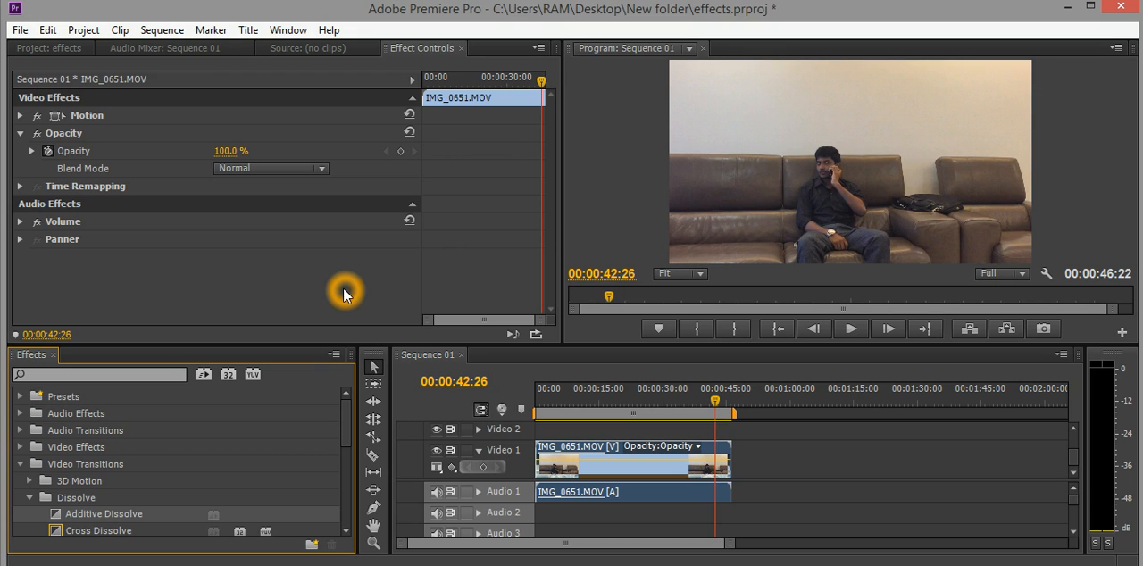
left_click(346, 294)
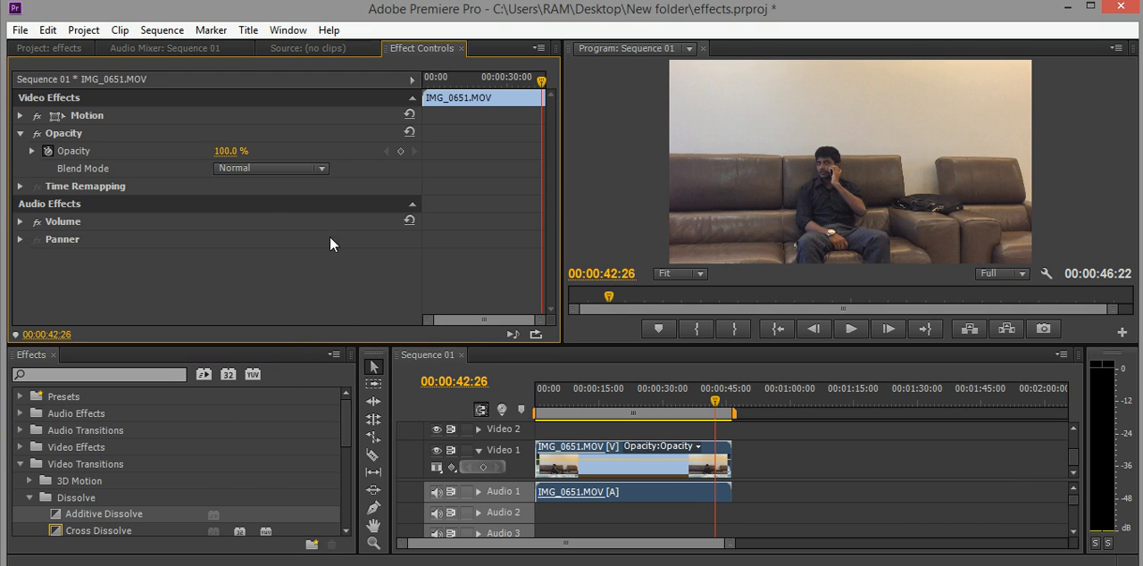
Place IMG_0639.MOV from the project on Video 1 at 00:00:42:26, over the end of the IMG_0651.MOV clip.
left_click(71, 45)
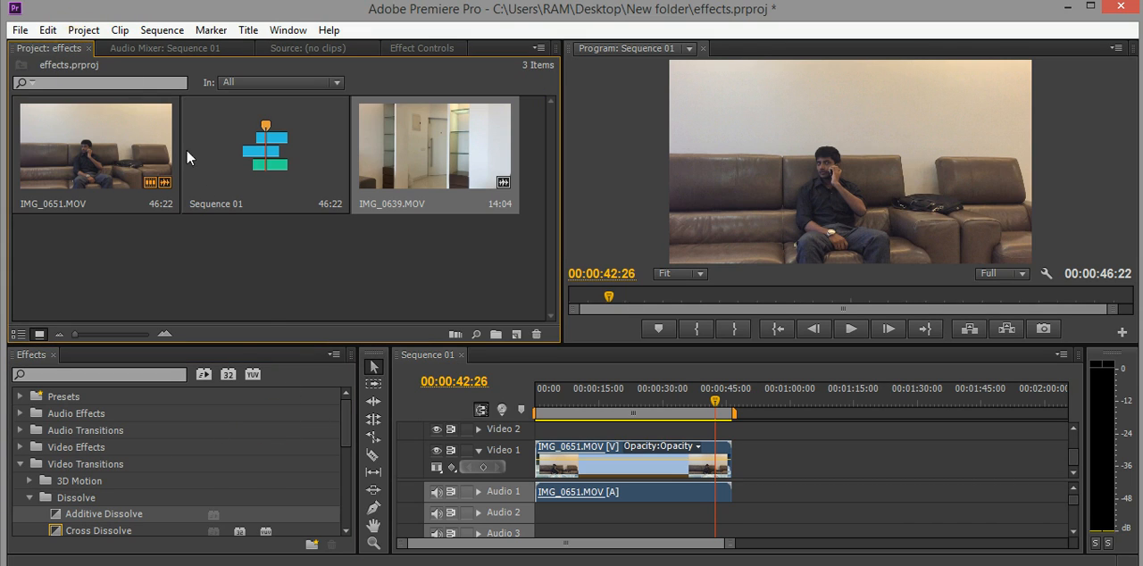
left_click_drag(417, 173, 740, 461)
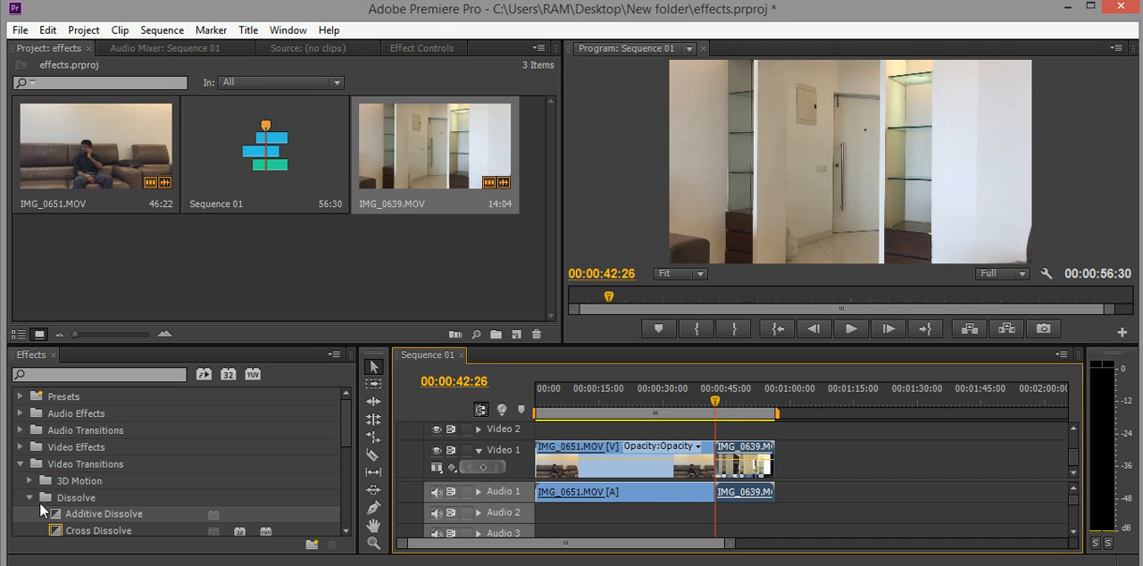
Apply the Swing In transition from the 3D Motion group at the cut between IMG_0651.MOV and IMG_0639.MOV.
left_click(30, 499)
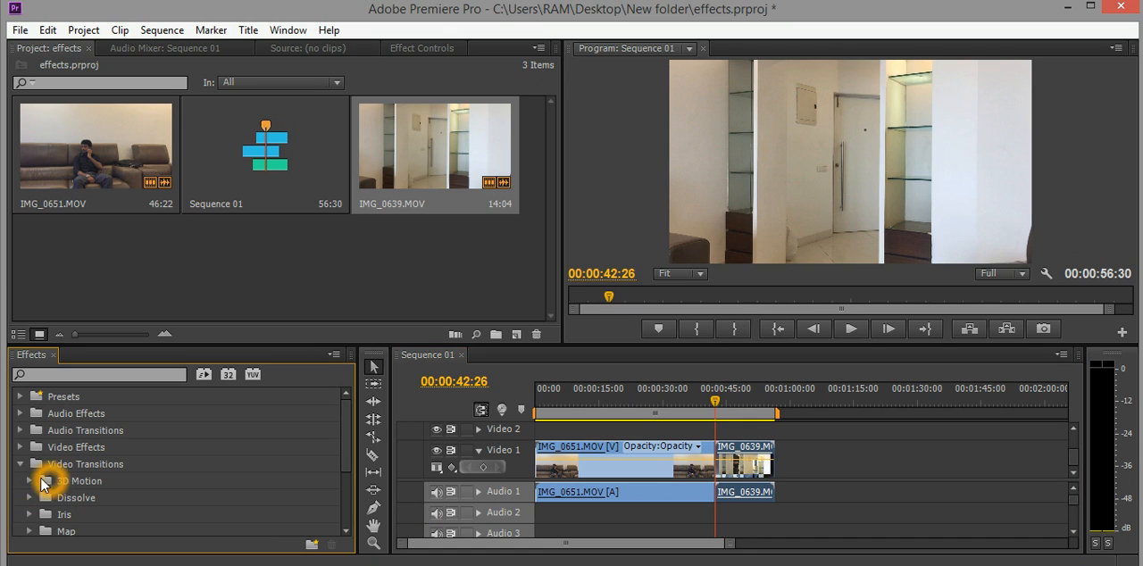
left_click(29, 480)
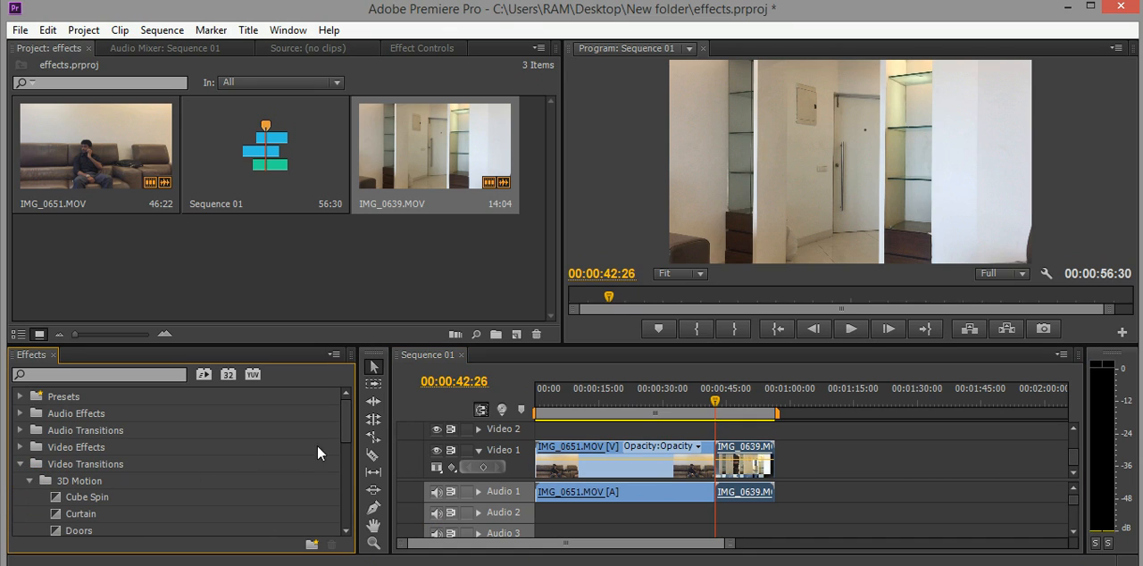
left_click_drag(344, 435, 347, 467)
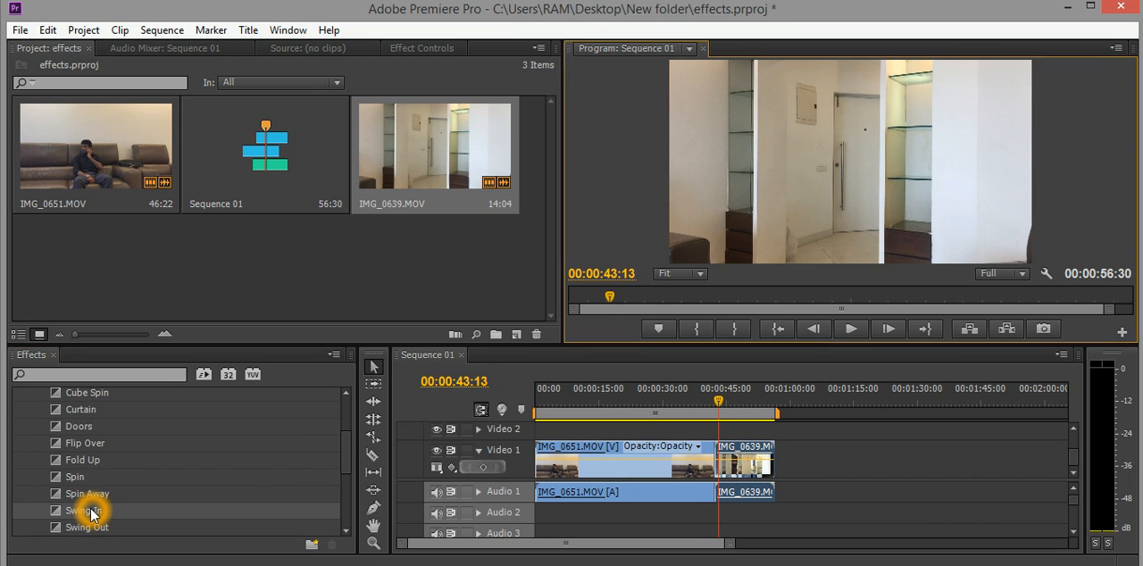
left_click_drag(90, 514, 457, 484)
left_click_drag(553, 480, 586, 477)
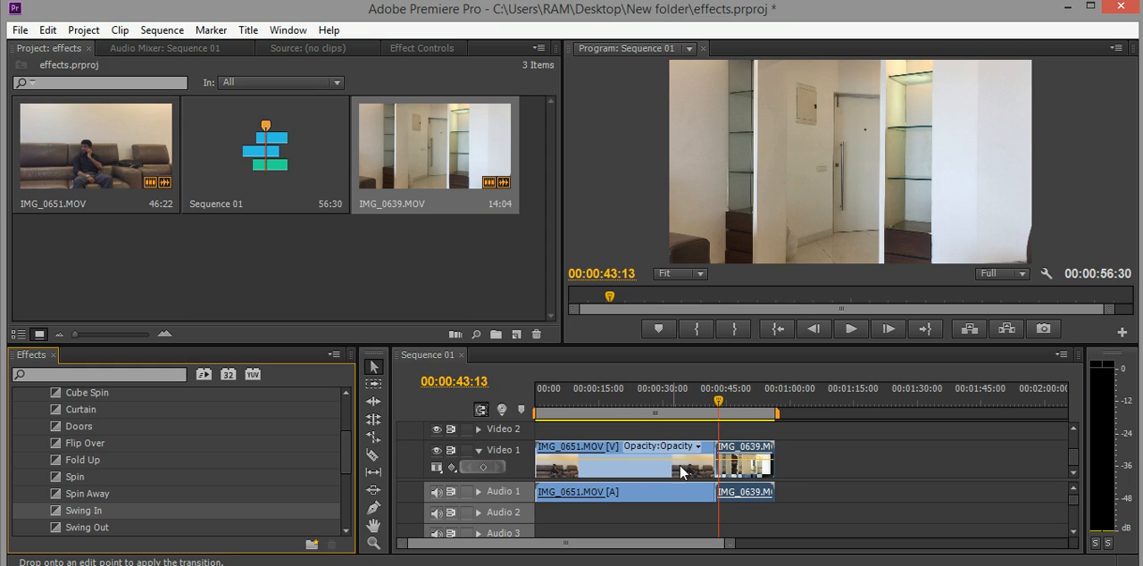
left_click_drag(680, 472, 706, 466)
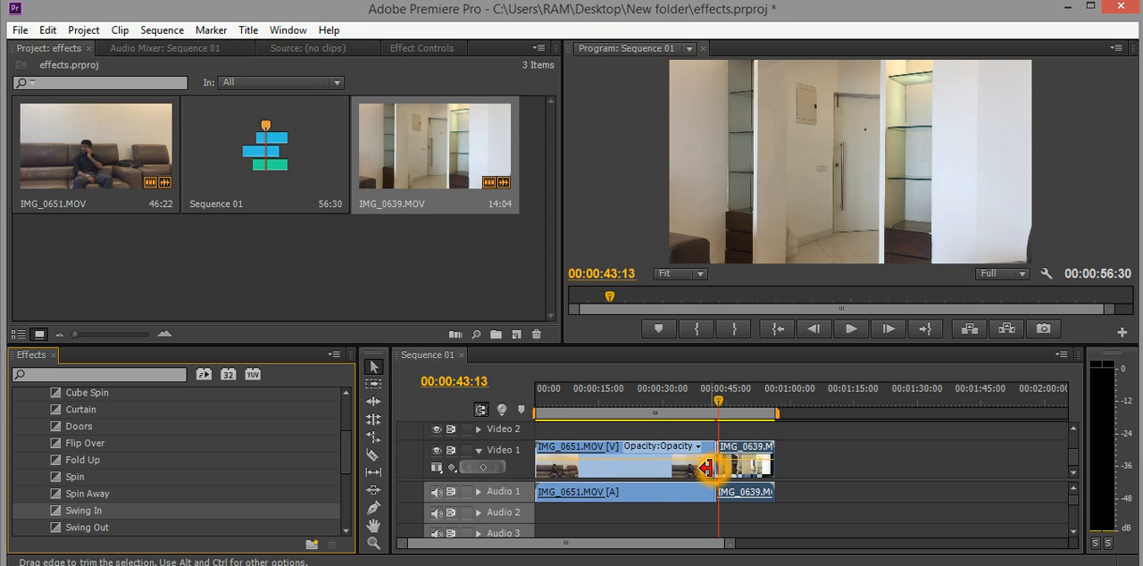
Play the sequence from 00:00:39:43 to preview the Swing In transition.
left_click(707, 402)
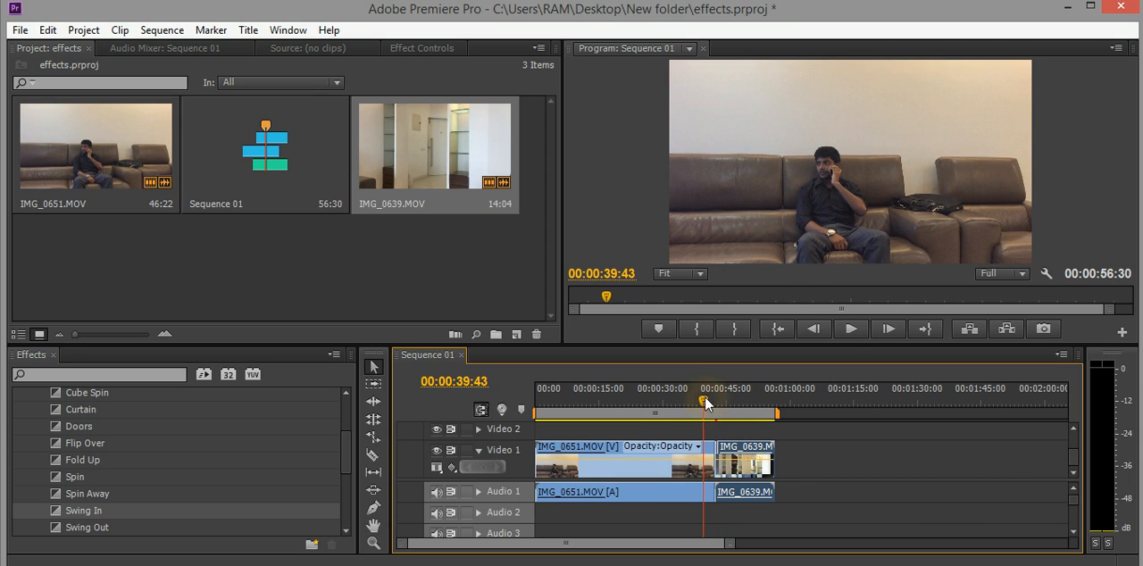
left_click(849, 338)
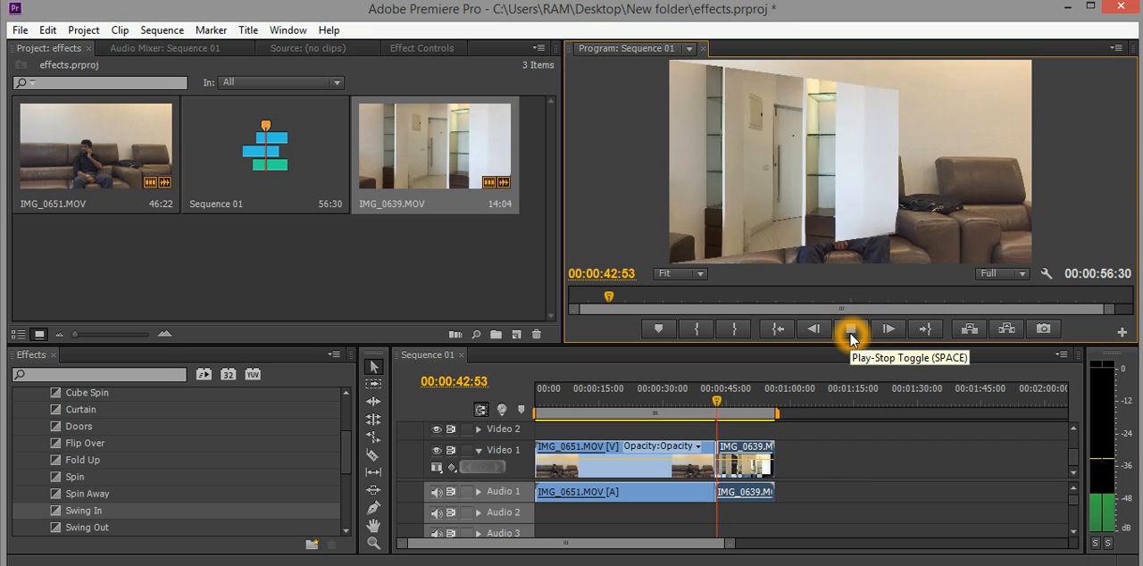
left_click(849, 337)
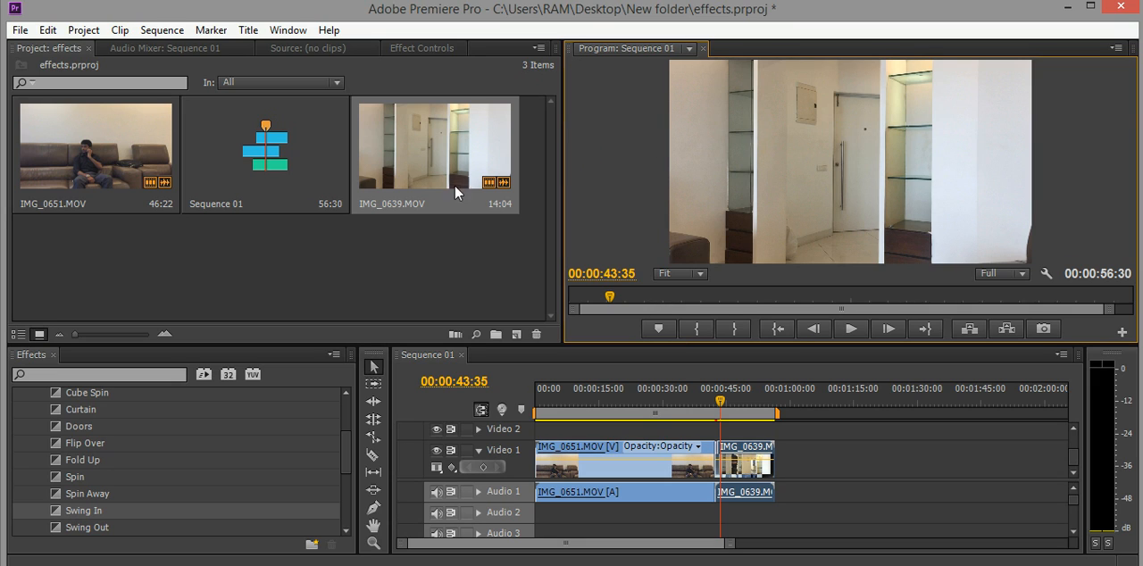
Select the Swing In transition between the two clips on Video 1 and show its settings in Effect Controls.
left_click(428, 51)
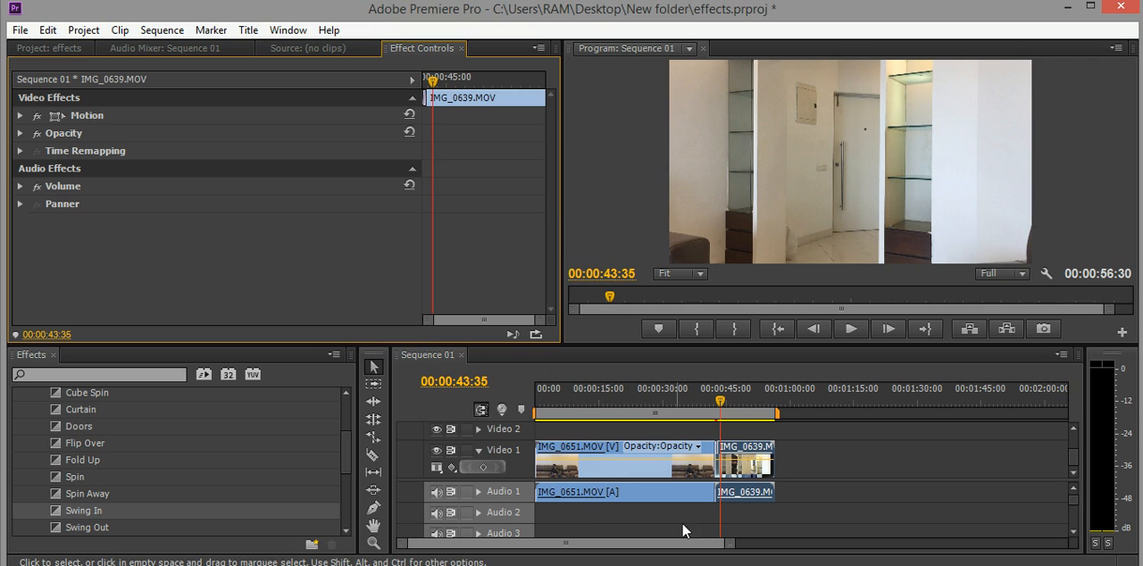
left_click(731, 545)
left_click_drag(731, 545, 702, 548)
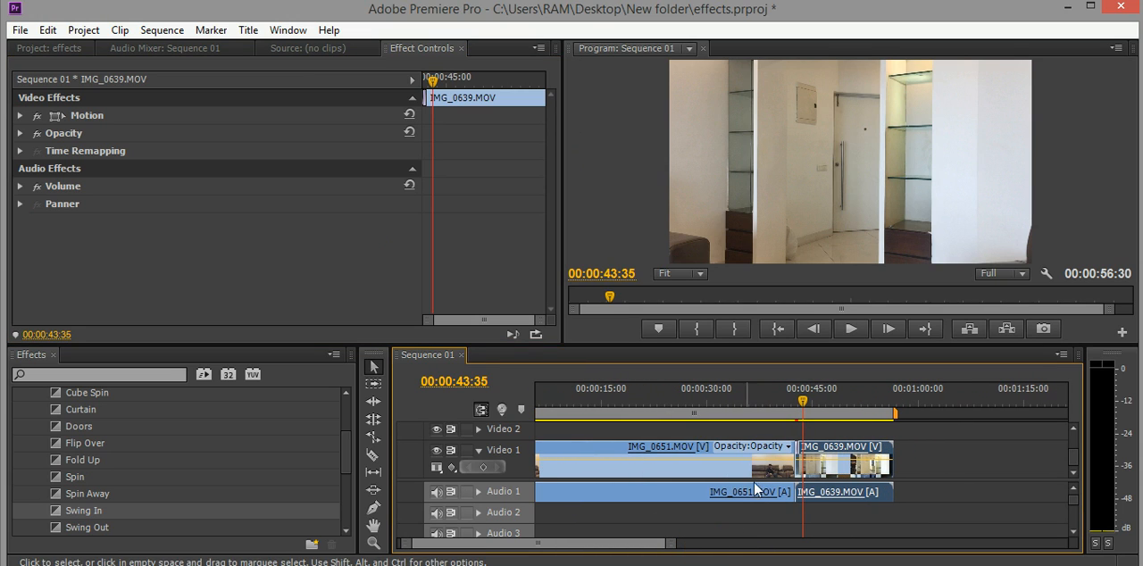
left_click(433, 82)
mouse_move(433, 82)
left_mouse_down()
mouse_move(445, 85)
mouse_move(436, 89)
left_mouse_up()
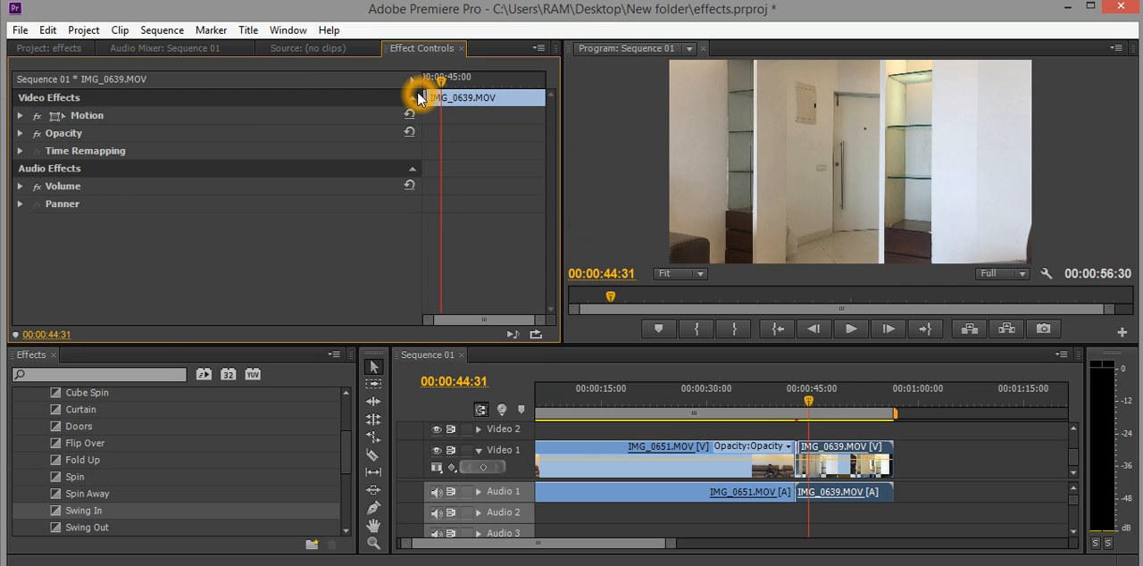
left_click(799, 460)
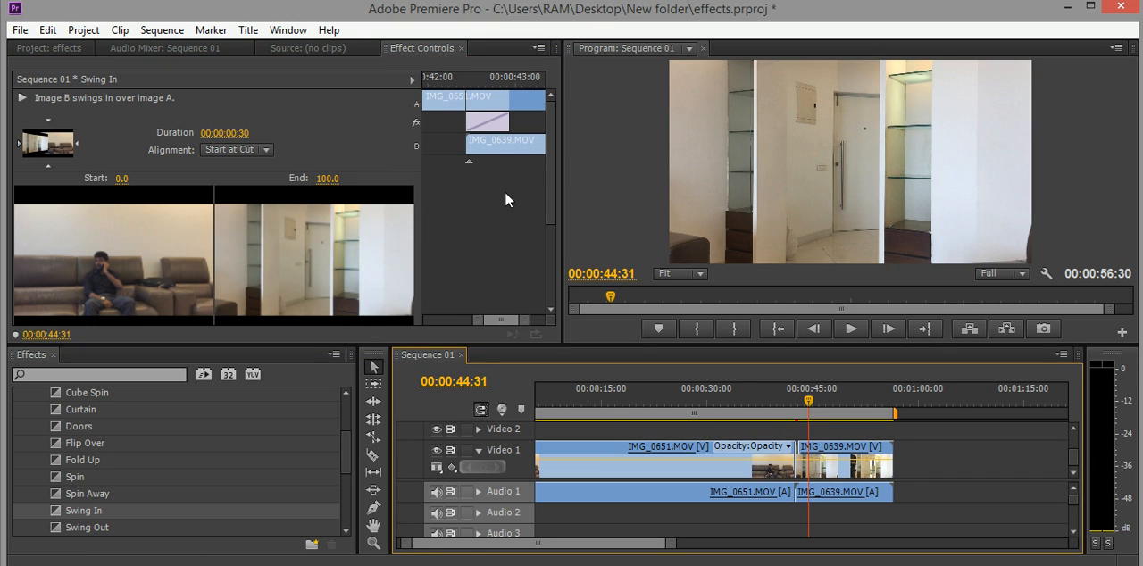
left_click_drag(548, 207, 551, 214)
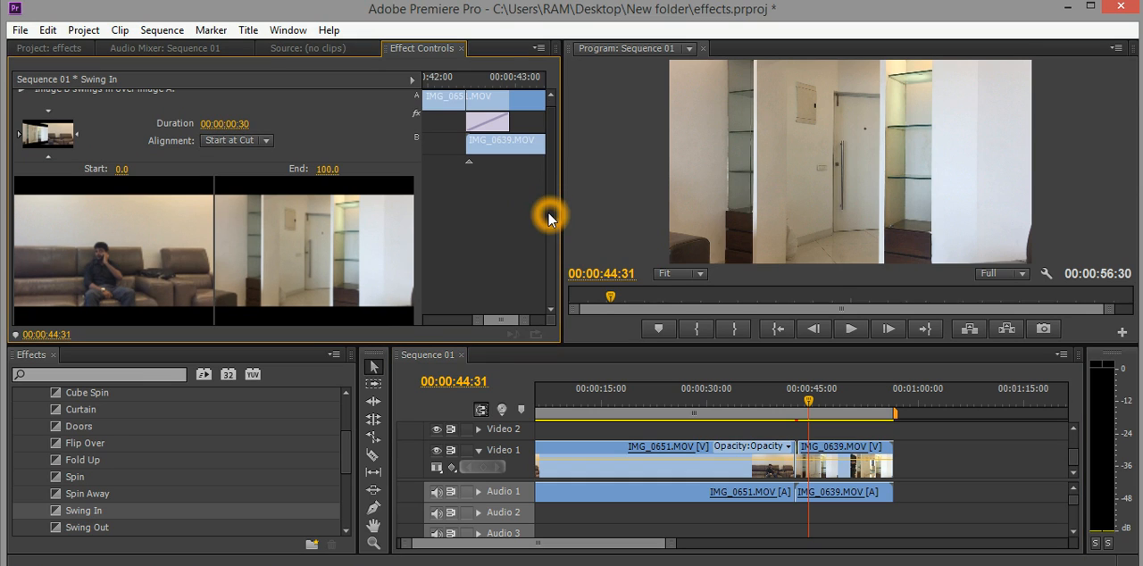
Extend the Swing In transition's duration to 00:00:02:20.
left_click(239, 125)
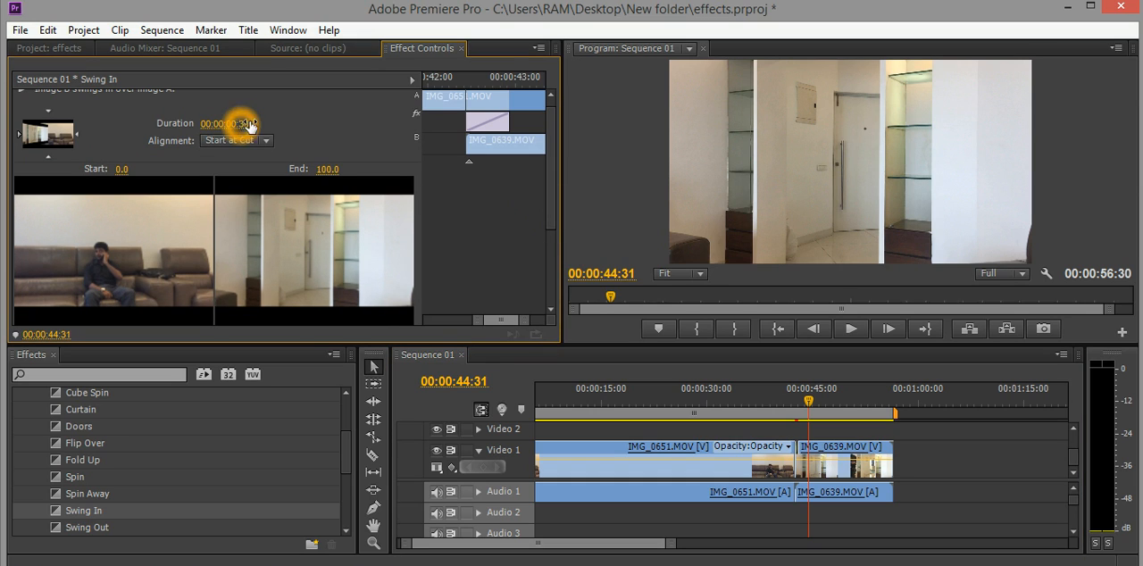
left_click(452, 80)
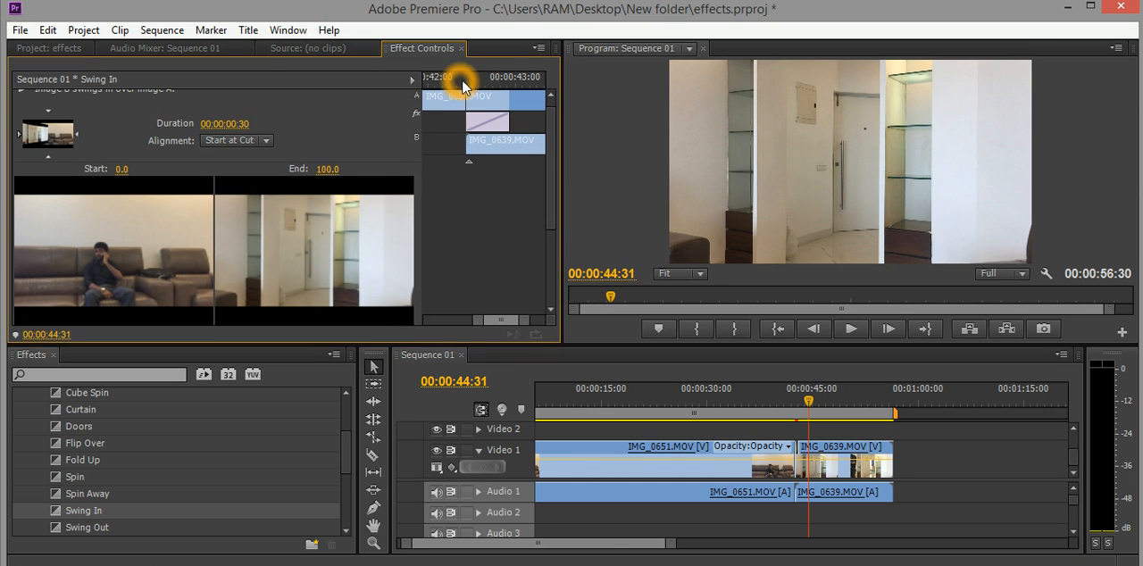
left_click_drag(452, 82, 498, 100)
left_click(235, 128)
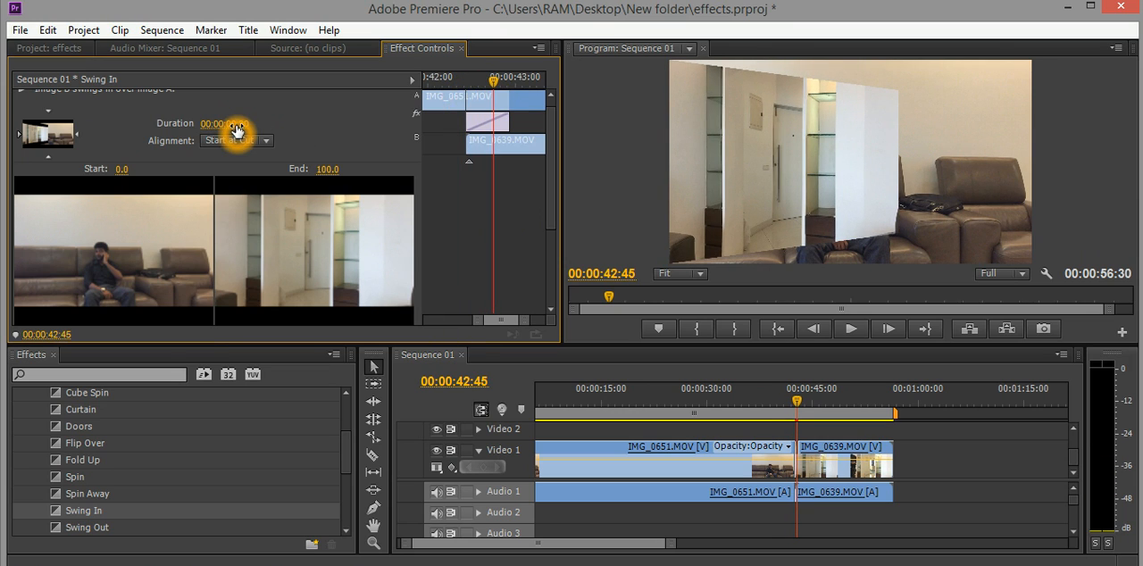
mouse_move(233, 127)
left_mouse_down()
mouse_move(311, 122)
mouse_move(246, 127)
left_mouse_up()
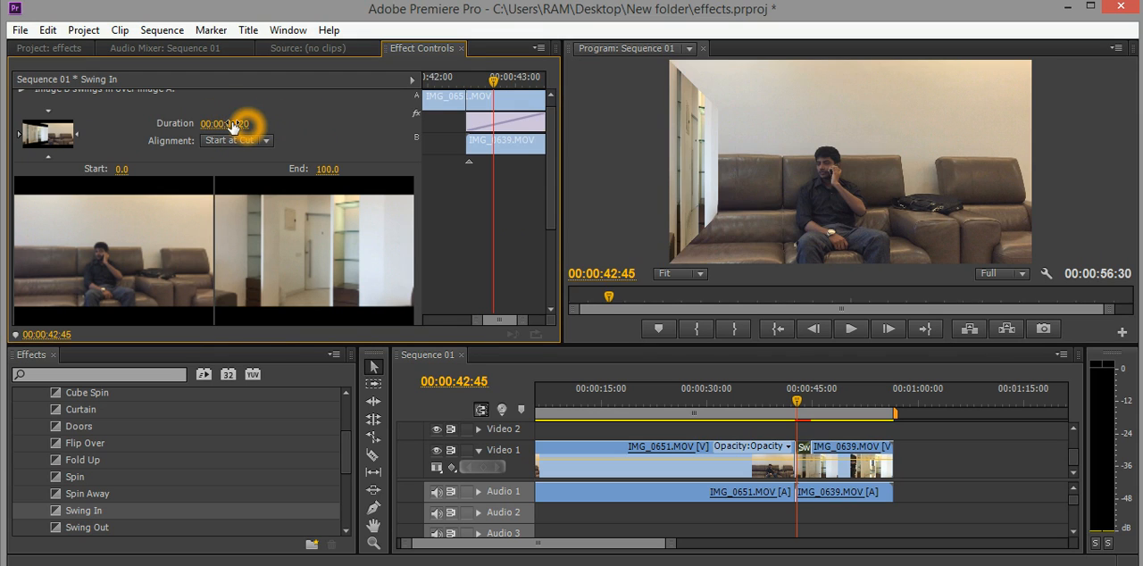
Play the sequence from 00:00:42:15 to preview the lengthened Swing In transition.
left_click(449, 77)
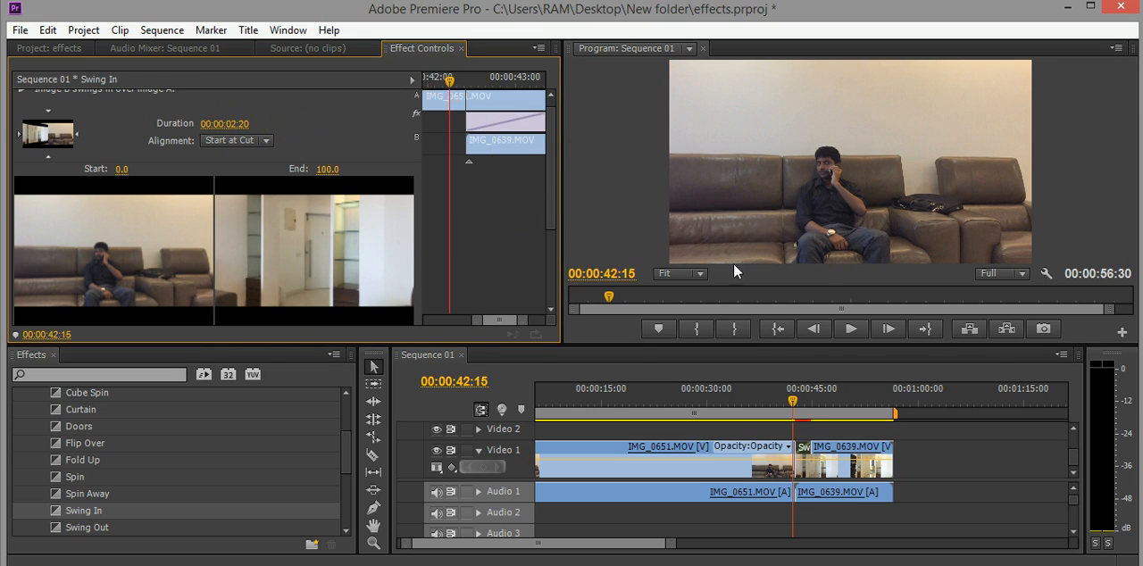
left_click(844, 329)
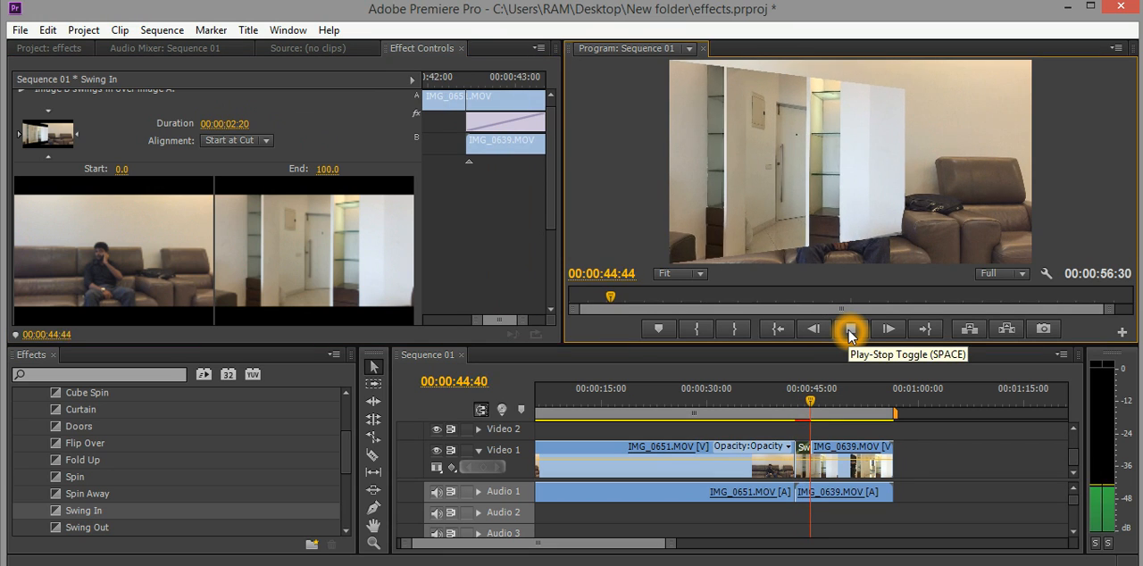
left_click(850, 330)
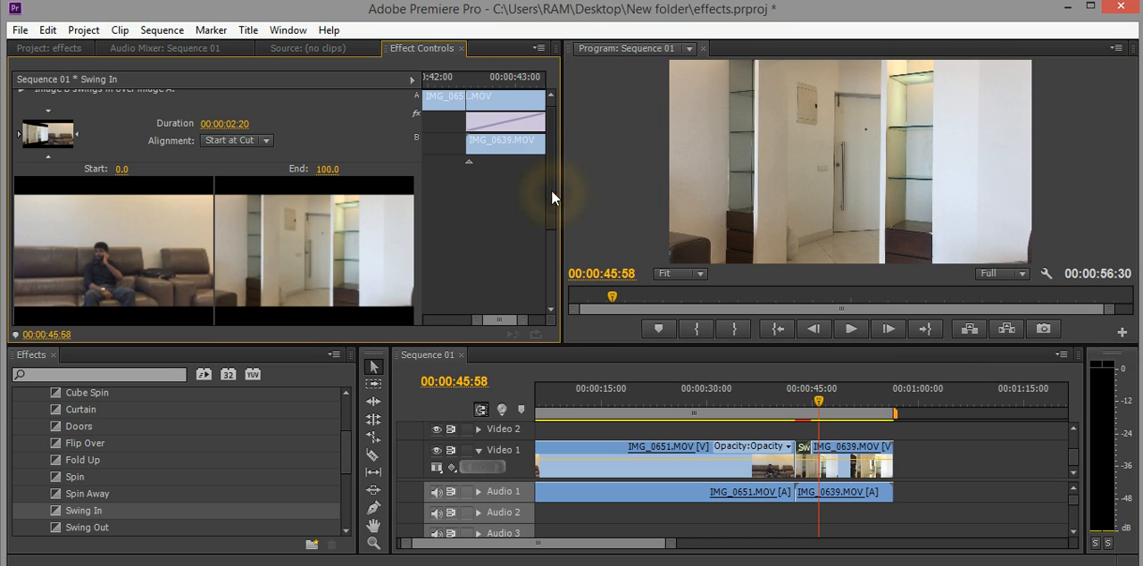
Set the Swing In transition's border color to yellow-green C4E81D.
left_click_drag(551, 190, 562, 226)
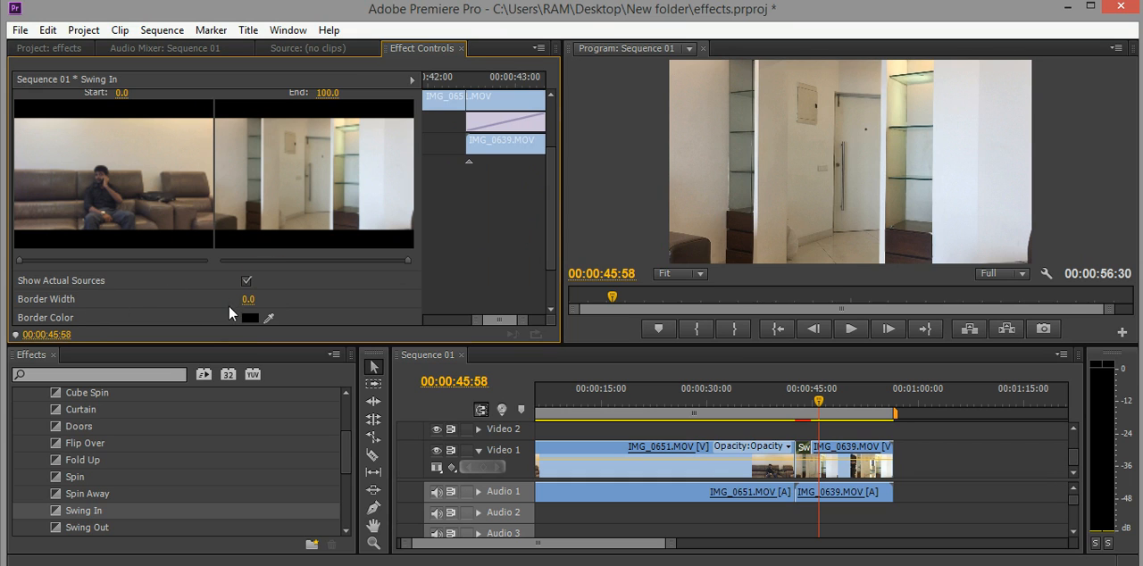
left_click(249, 318)
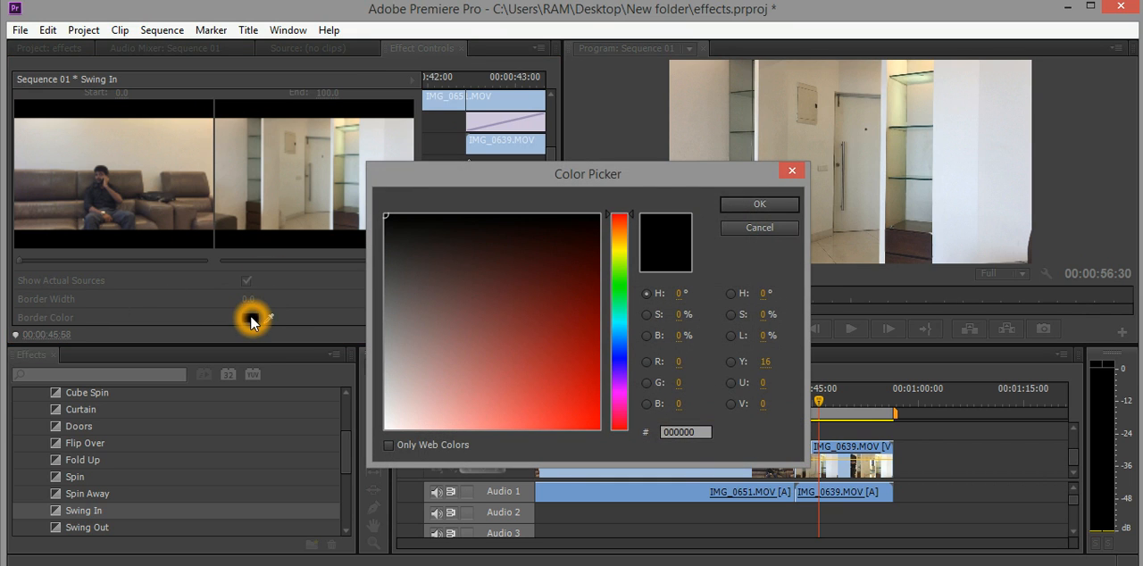
left_click(396, 423)
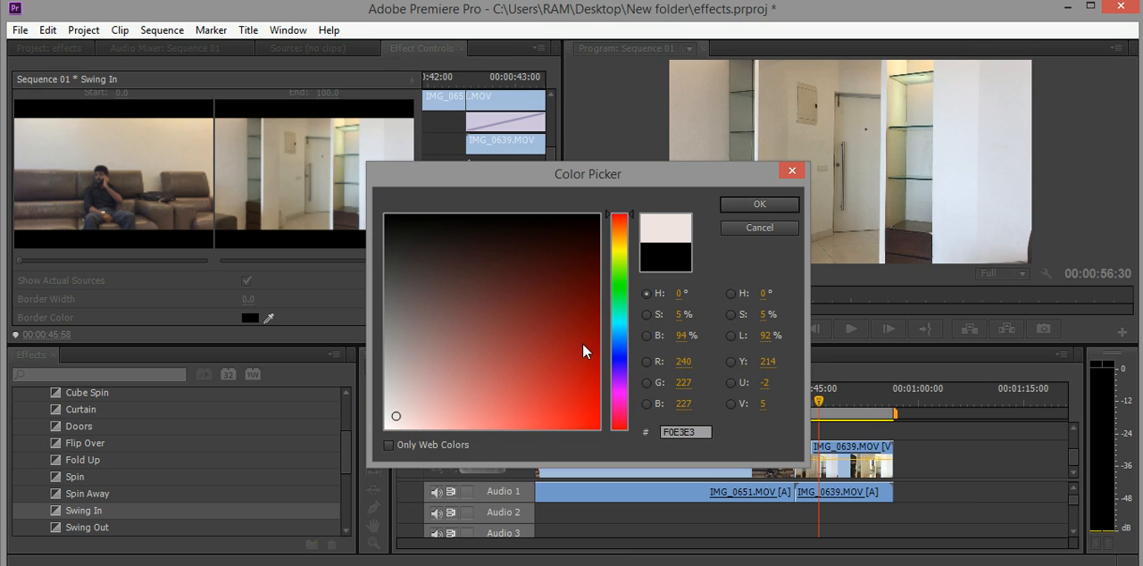
left_click_drag(620, 372, 617, 257)
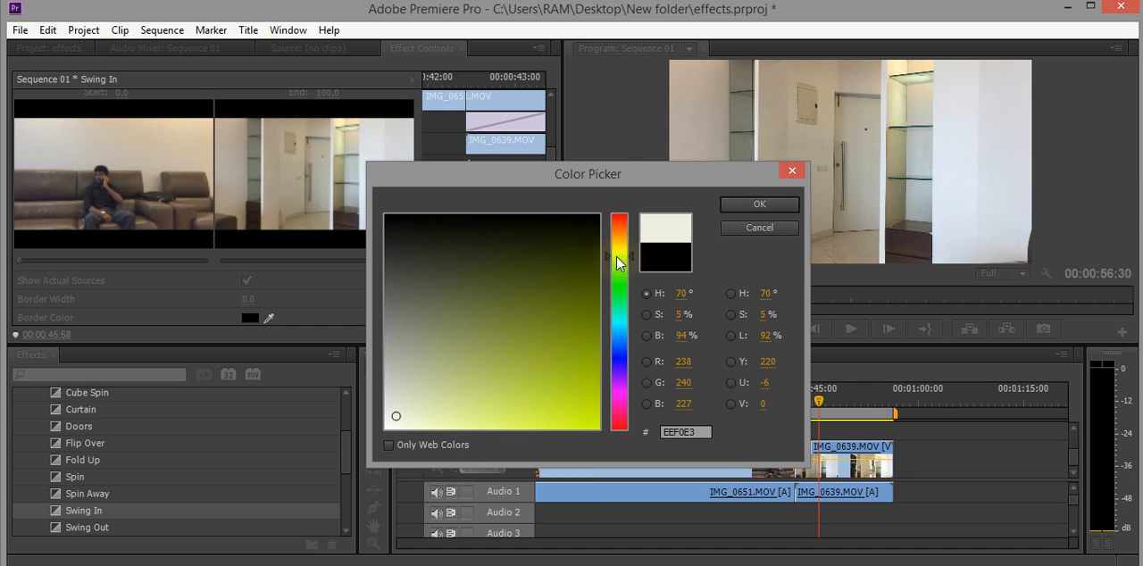
left_click(574, 414)
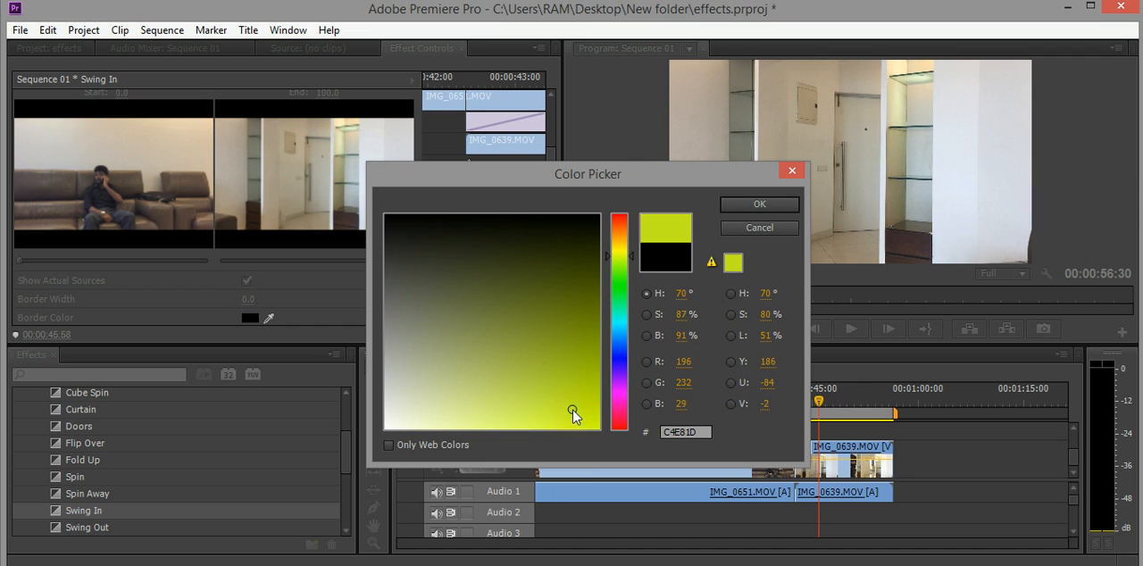
left_click(755, 205)
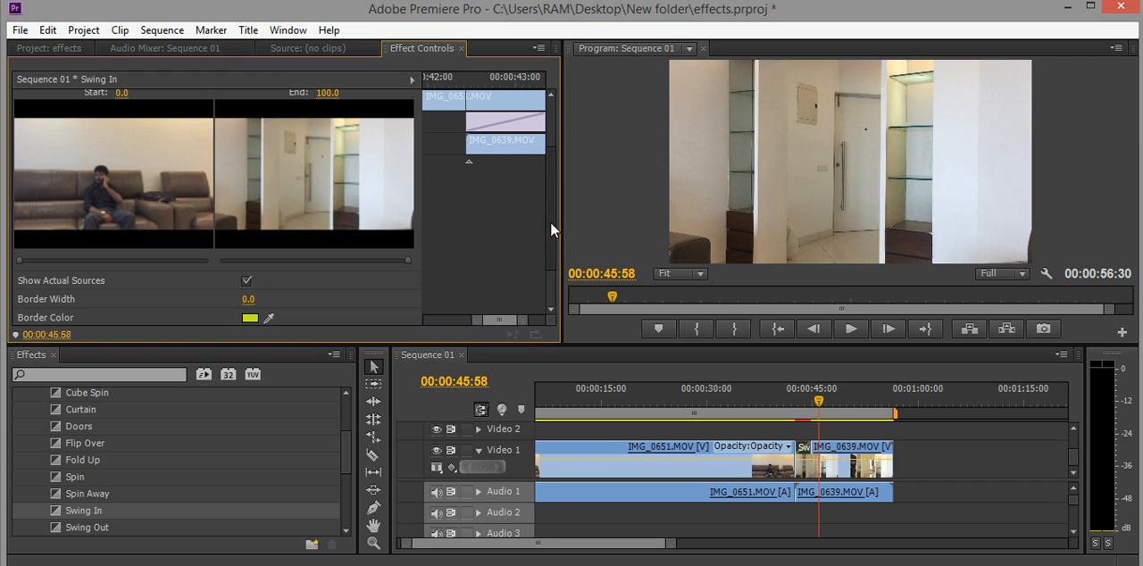
Scrub through the Swing In transition from just before the cut, and play the sequence from 00:00:38:19 to review it.
left_click_drag(550, 223, 549, 153)
left_click(249, 100)
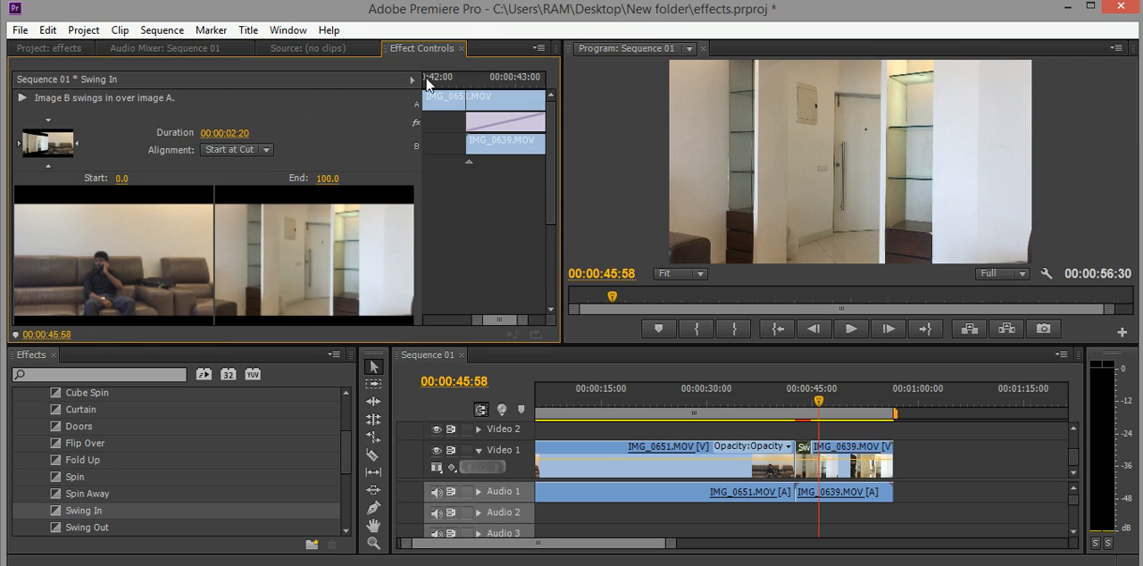
left_click(451, 81)
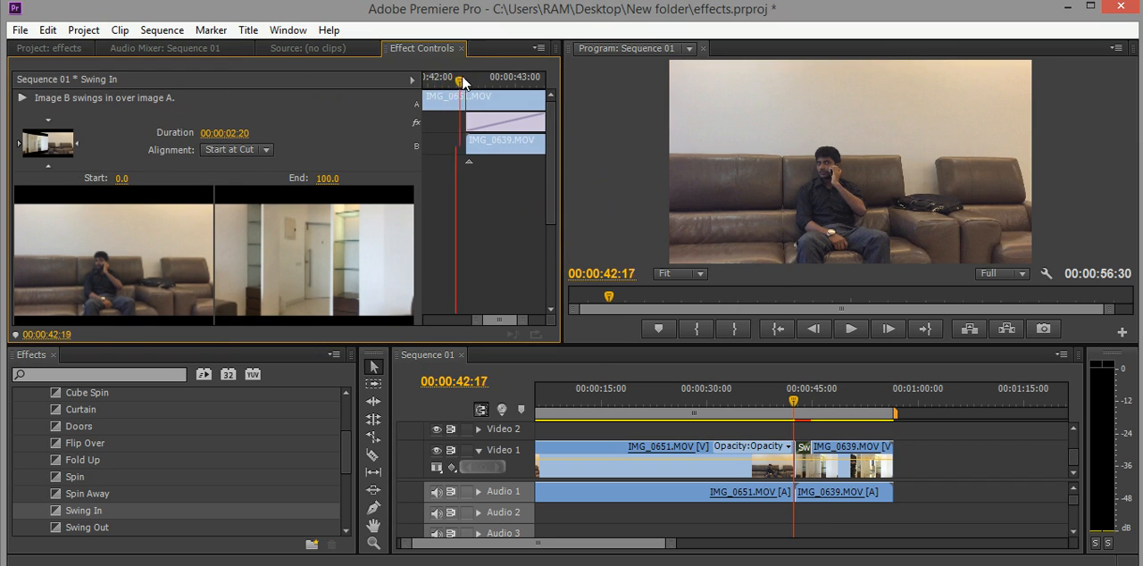
left_click(471, 82)
left_click_drag(470, 82, 556, 85)
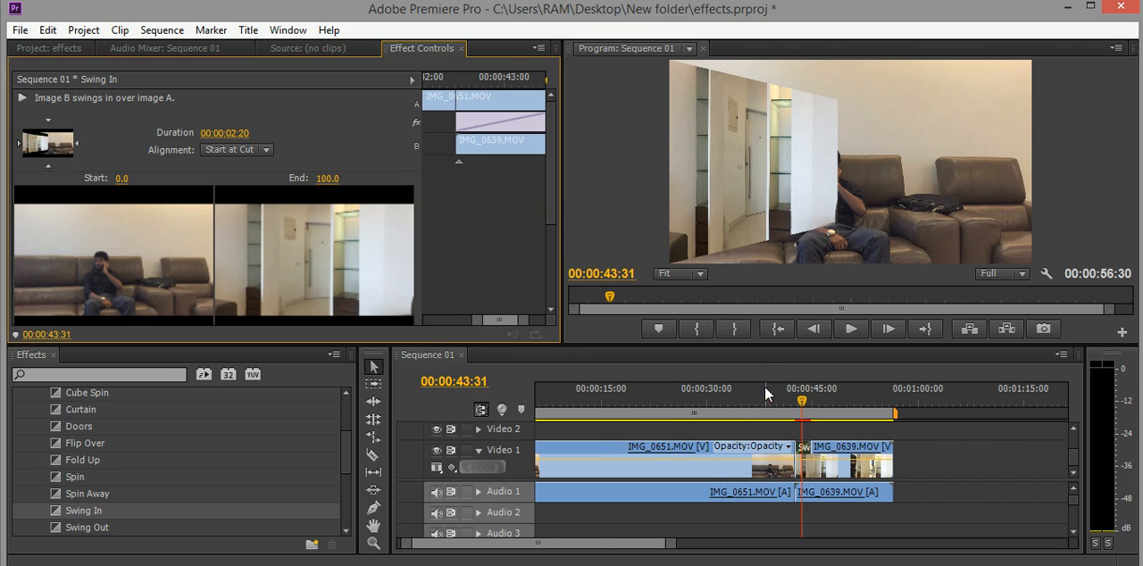
left_click(765, 391)
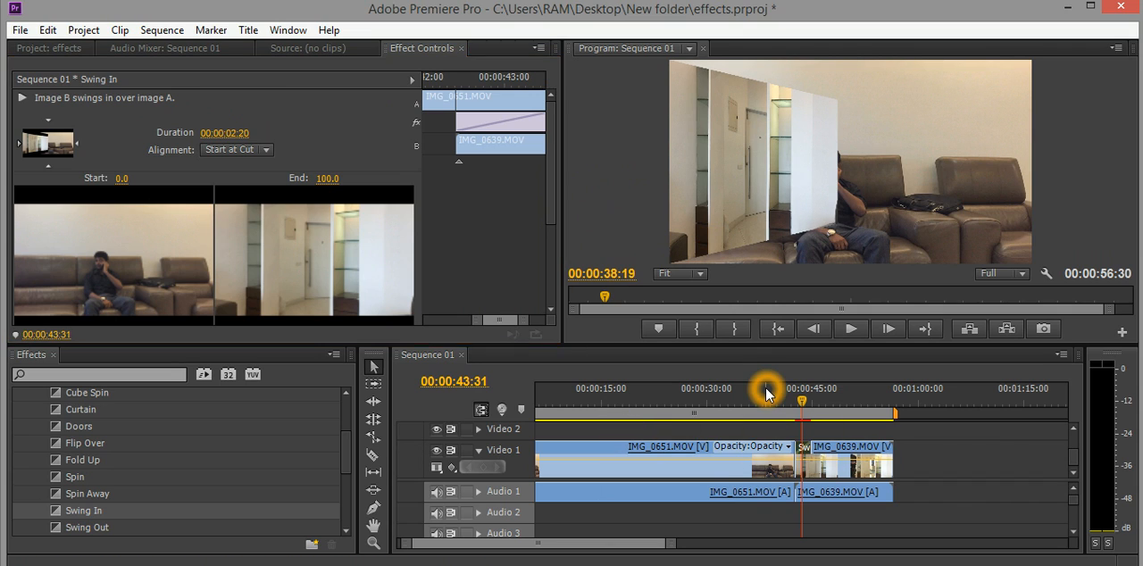
left_click(852, 329)
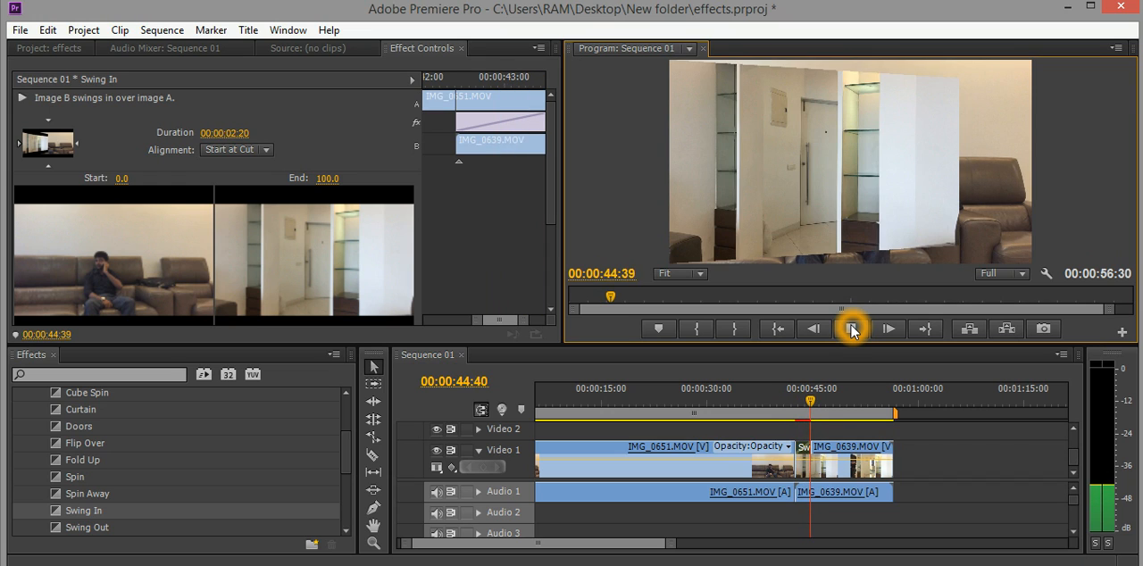
Enable Reverse on the Swing In transition and play the sequence from 00:00:39:38 to preview it.
left_click_drag(551, 212, 556, 313)
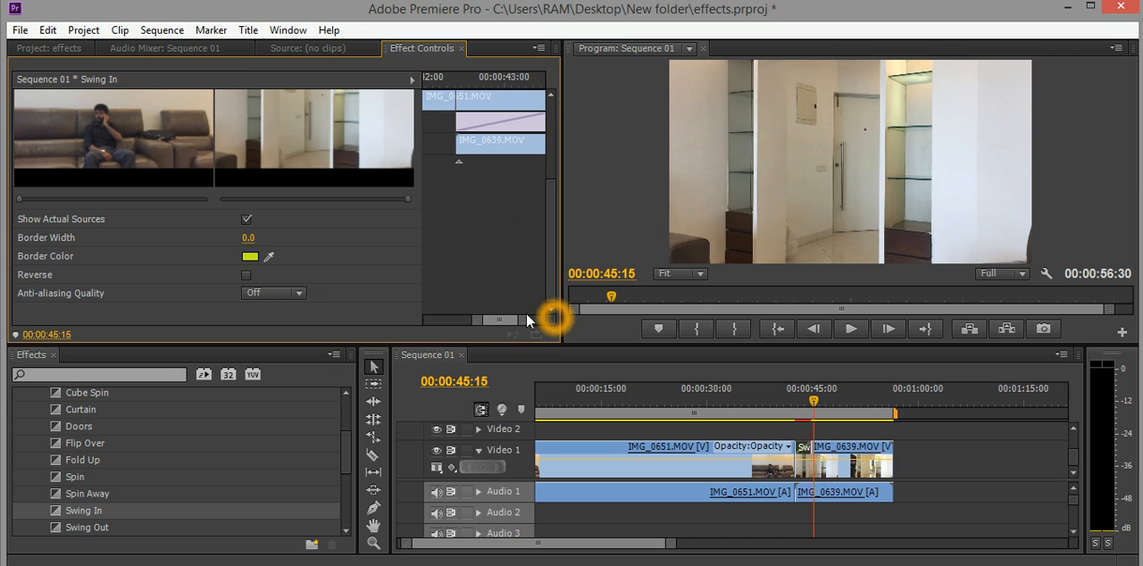
left_click(252, 281)
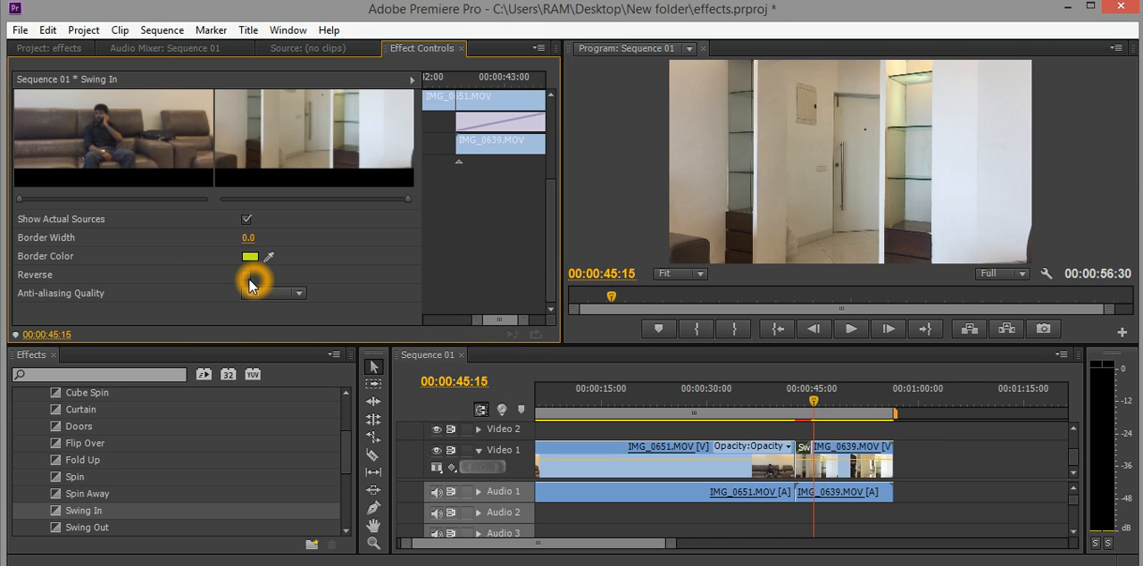
left_click(775, 396)
left_click(851, 329)
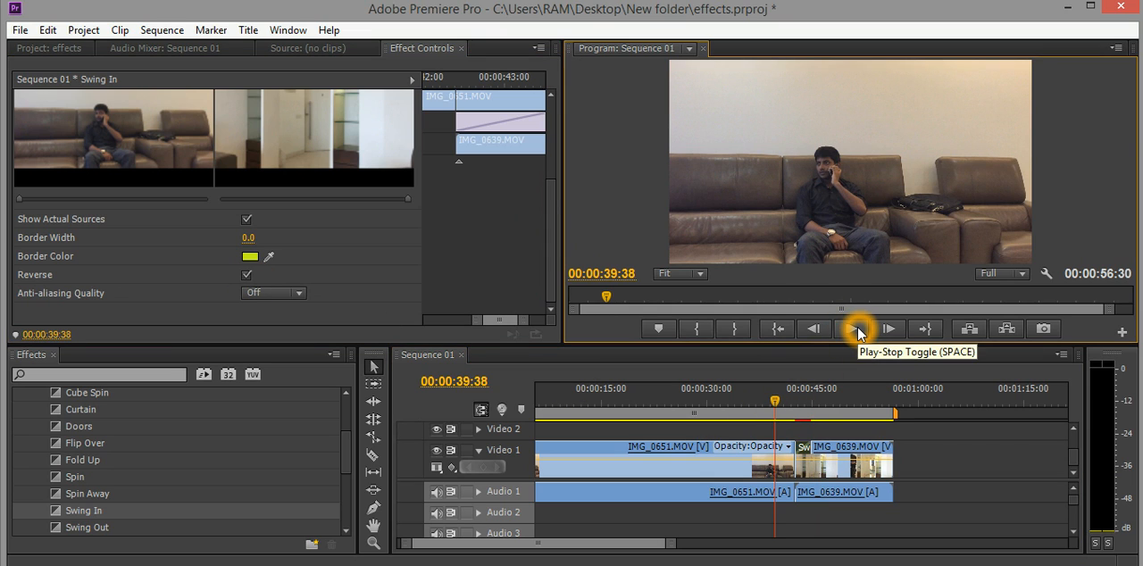
left_click(857, 330)
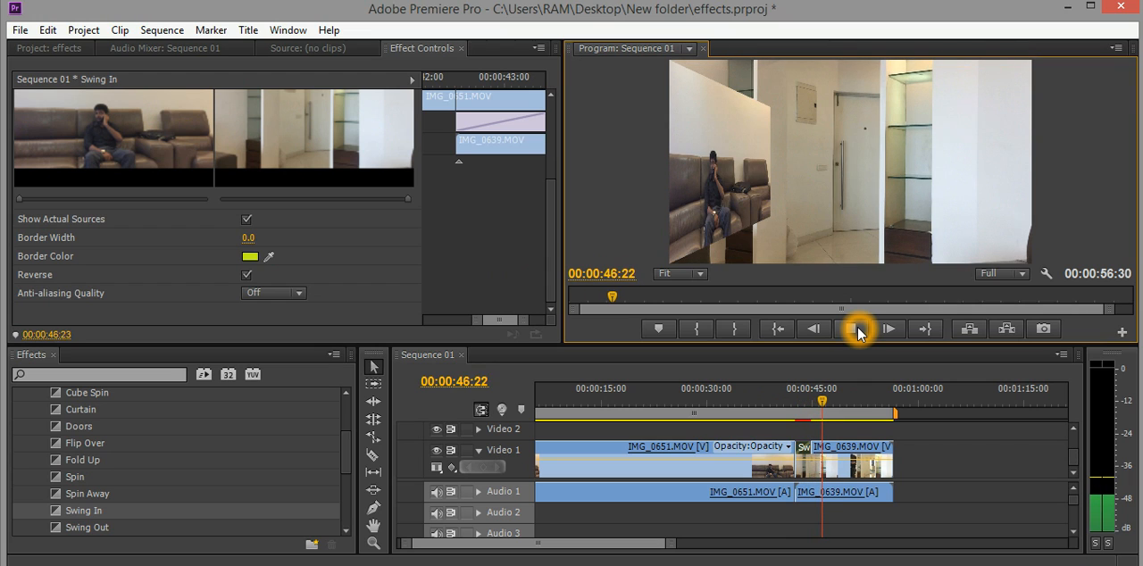
left_click(859, 331)
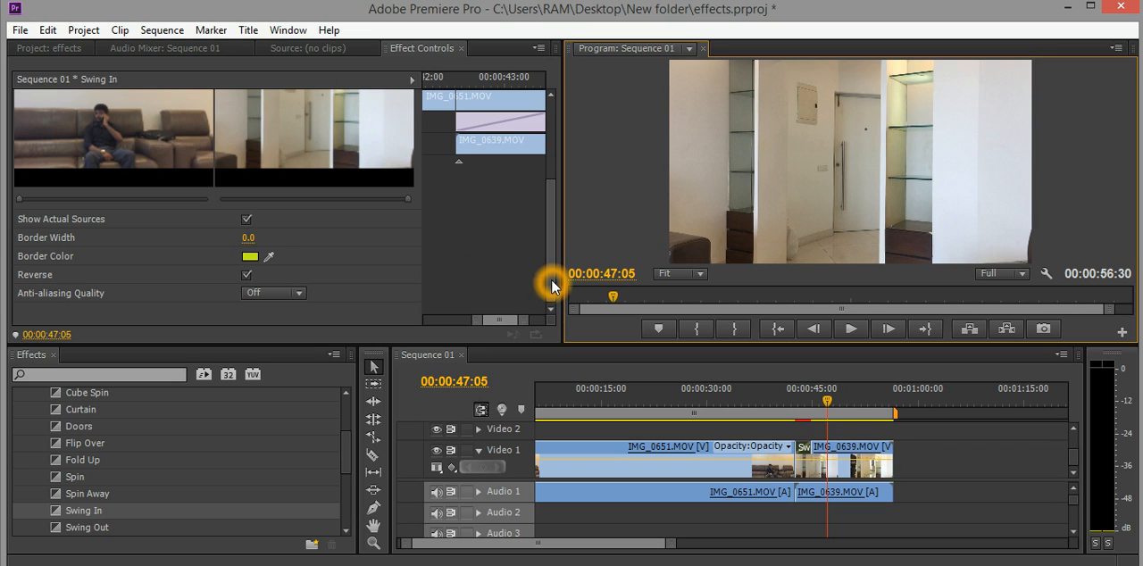
left_click_drag(552, 280, 559, 186)
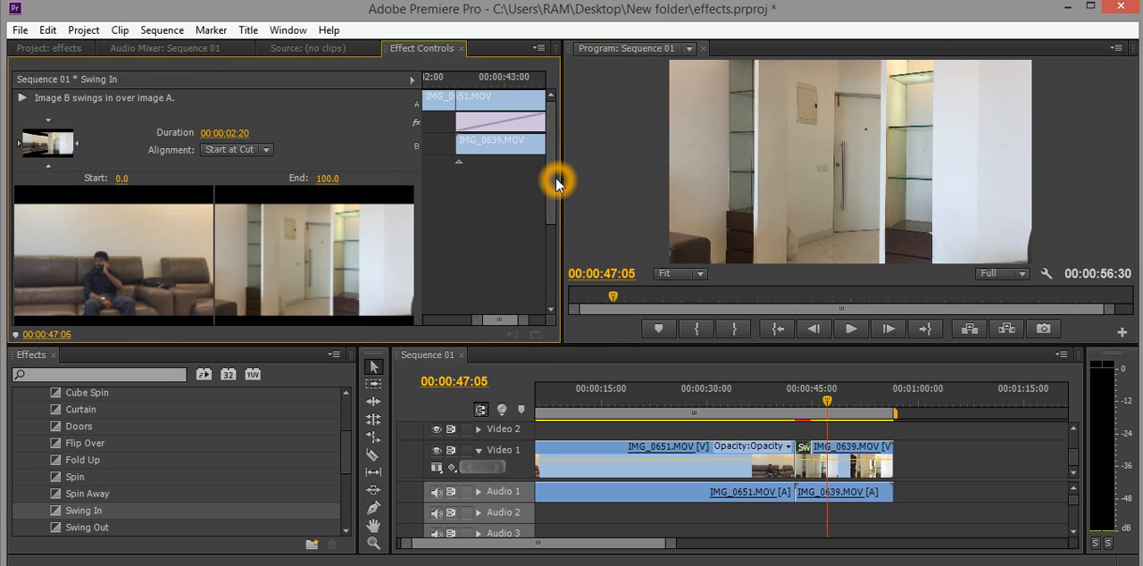